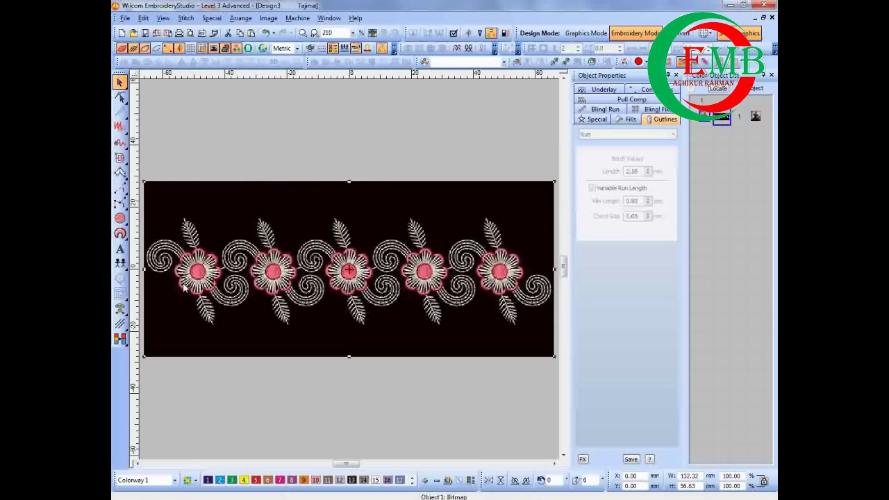
# - Start a Triple Run line at the leftmost flower's upper-left petal and trace the adjoining swirl's inner edge to its inner tip
pyautogui.scroll(2, 243, 291)
pyautogui.scroll(-2, 351, 278)
pyautogui.scroll(-1, 401, 291)
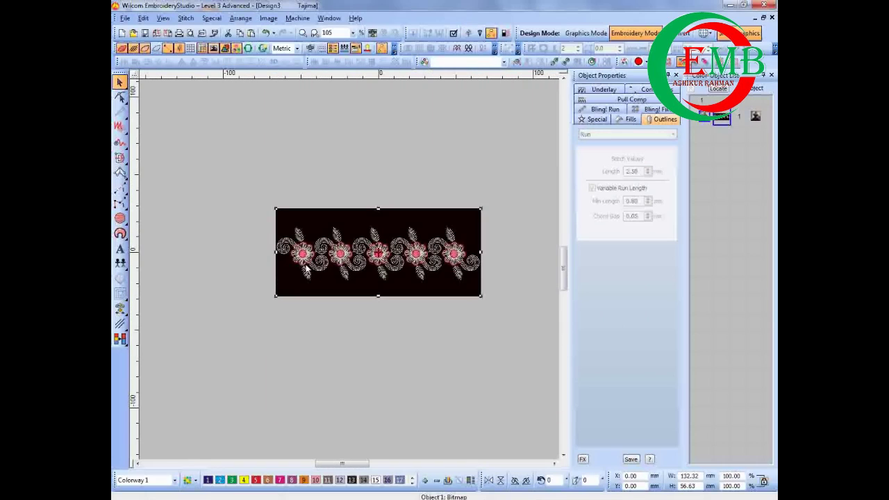
pyautogui.scroll(2, 351, 275)
pyautogui.scroll(1, 318, 237)
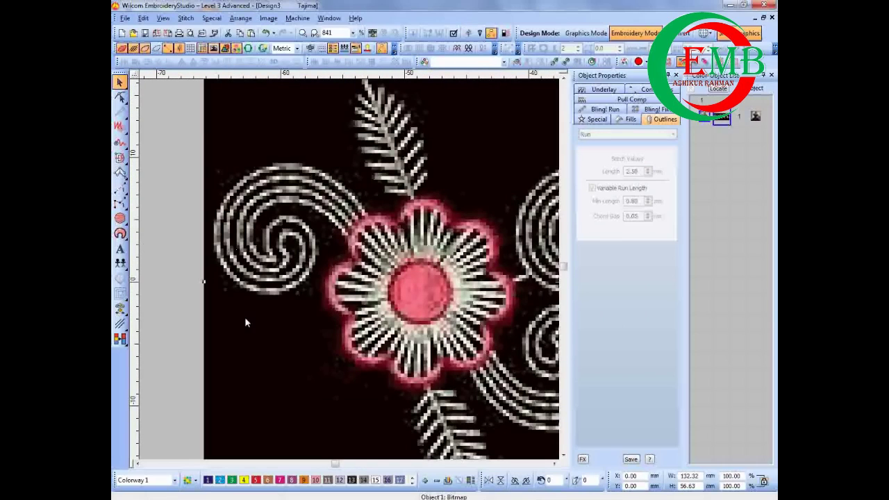
pyautogui.click(122, 190)
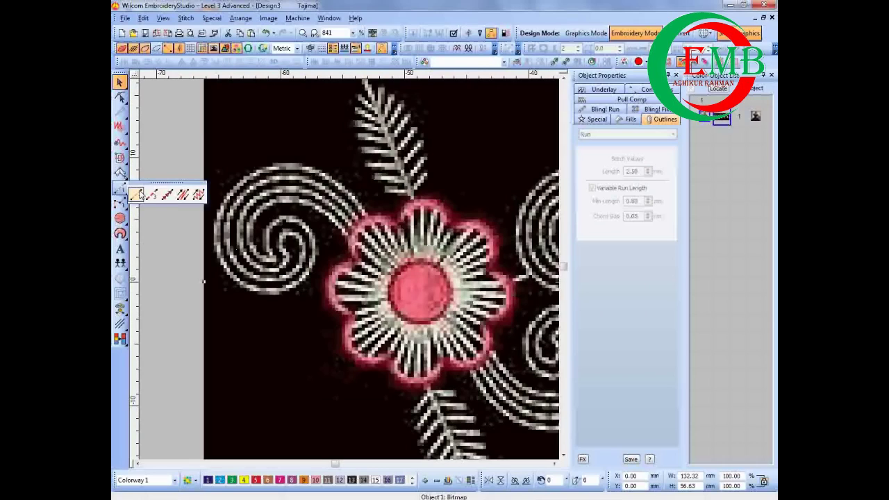
pyautogui.click(143, 192)
pyautogui.click(356, 249)
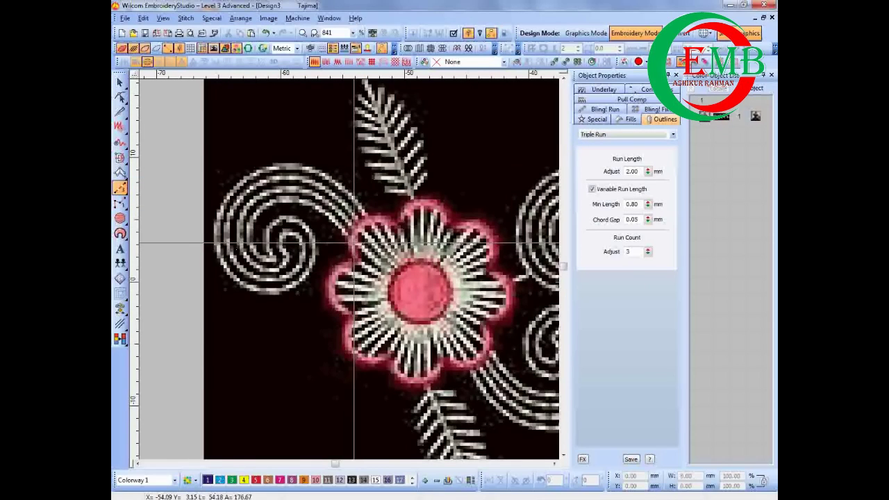
pyautogui.scroll(1, 356, 247)
pyautogui.rightClick(296, 214)
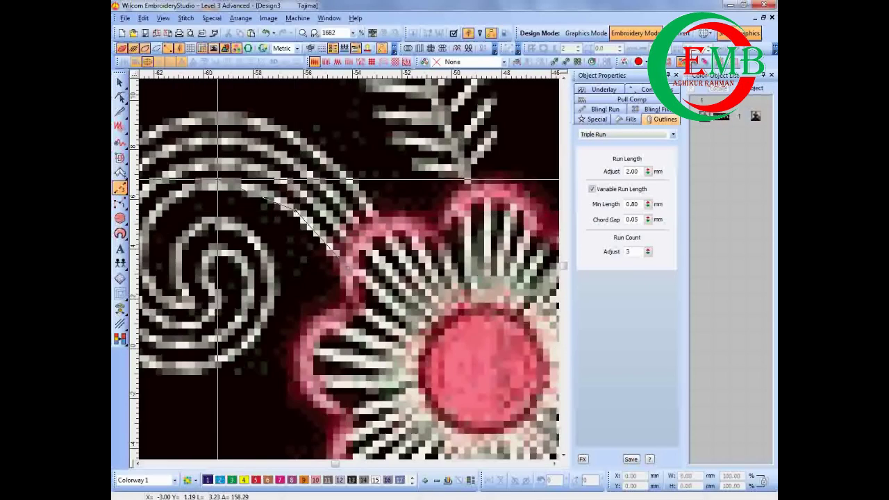
pyautogui.rightClick(209, 179)
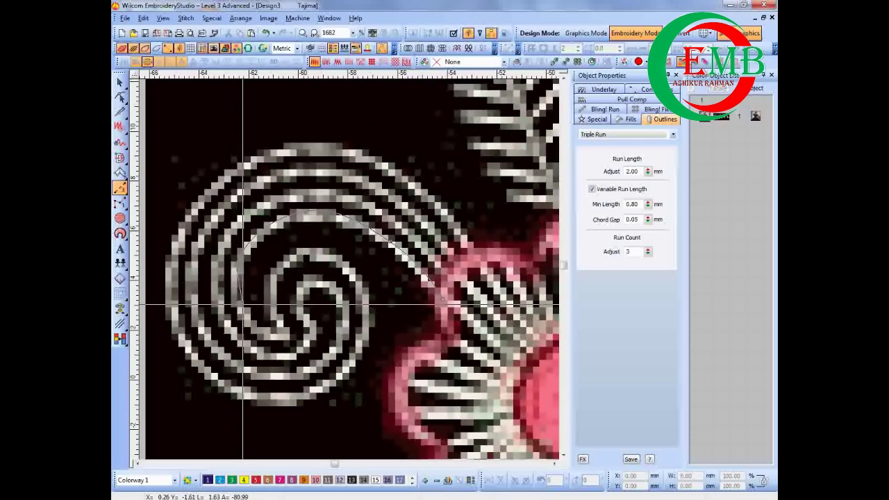
pyautogui.click(282, 336)
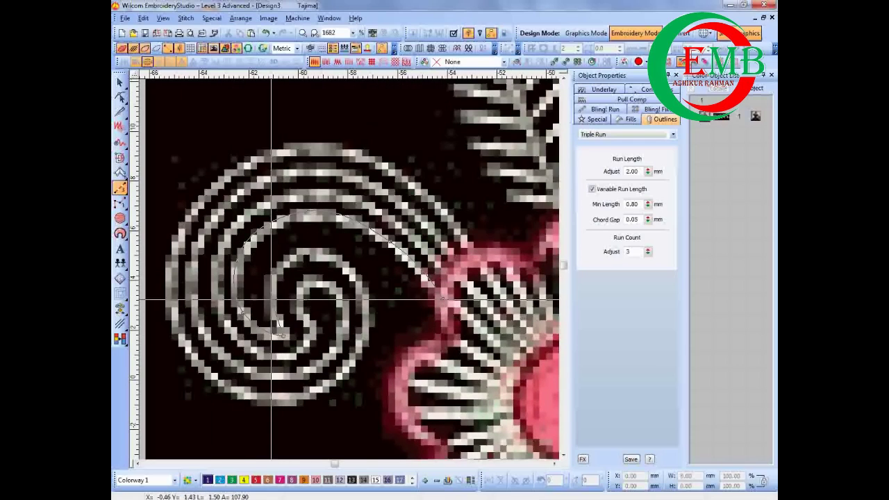
# - Continue the Triple Run line around the swirl's inner curl and outer edge back to the petal, and finish the object
pyautogui.rightClick(271, 285)
pyautogui.rightClick(306, 255)
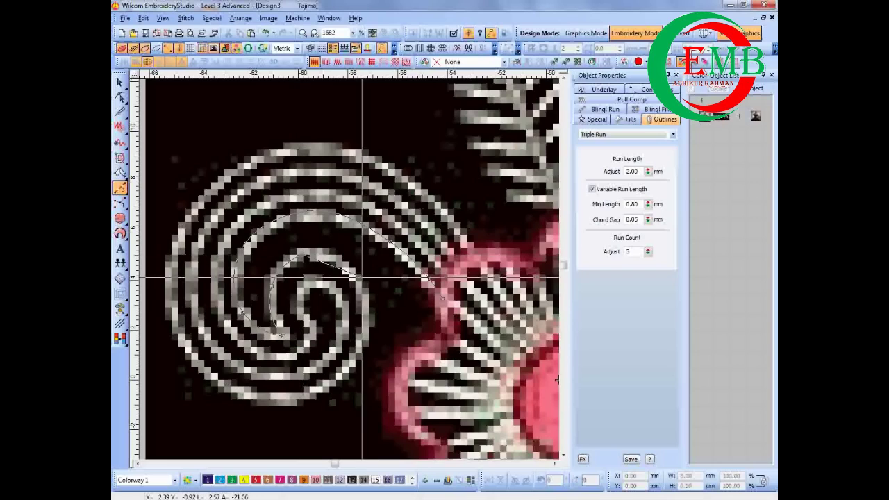
pyautogui.rightClick(359, 280)
pyautogui.rightClick(334, 381)
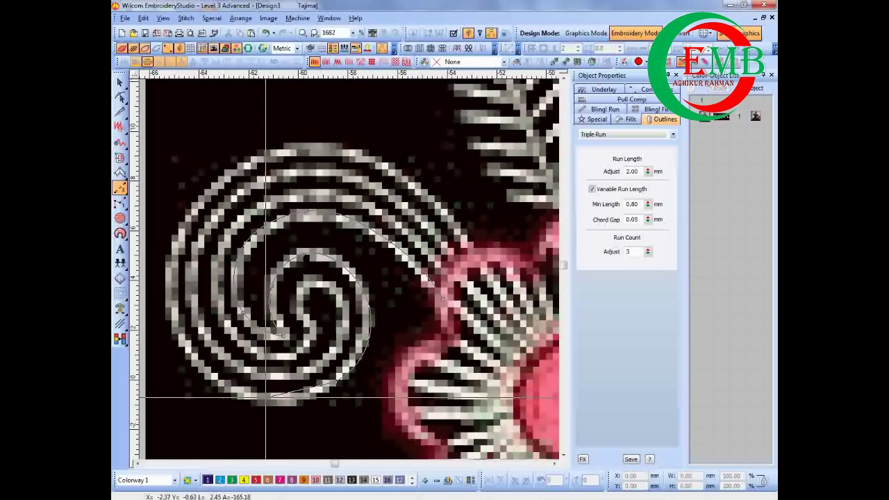
pyautogui.rightClick(216, 380)
pyautogui.rightClick(178, 243)
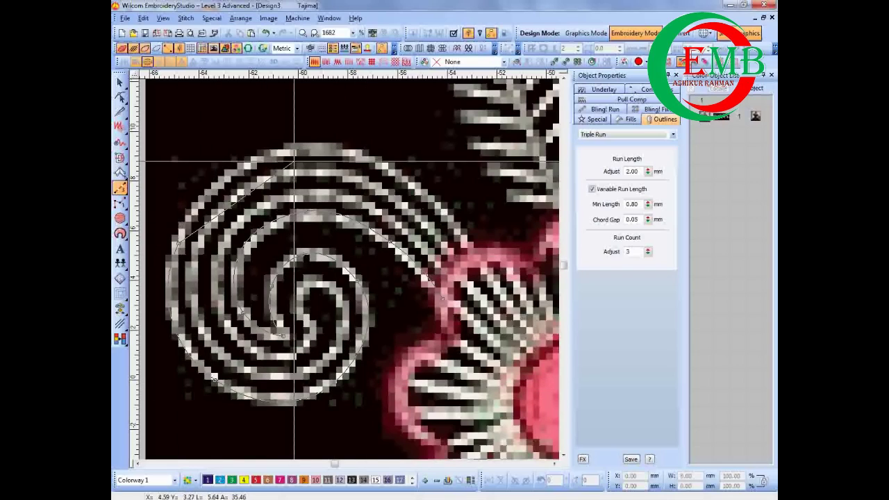
pyautogui.rightClick(299, 154)
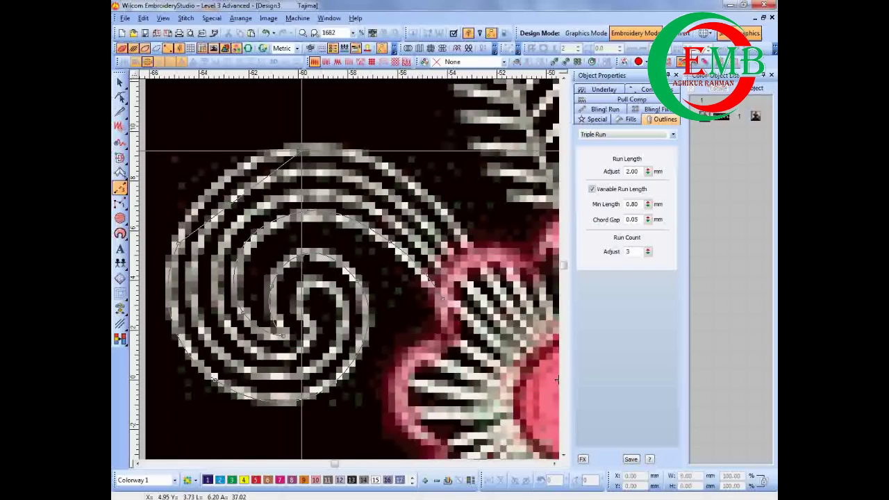
pyautogui.rightClick(416, 188)
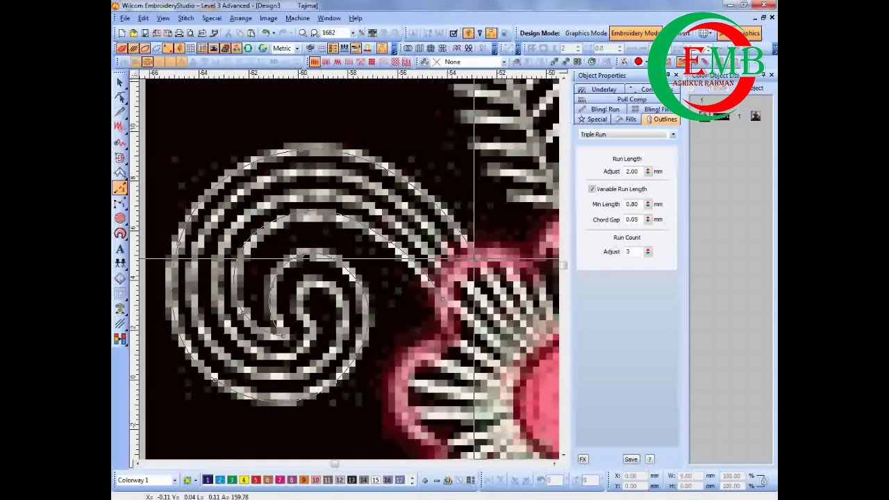
pyautogui.click(477, 259)
pyautogui.press('Return')
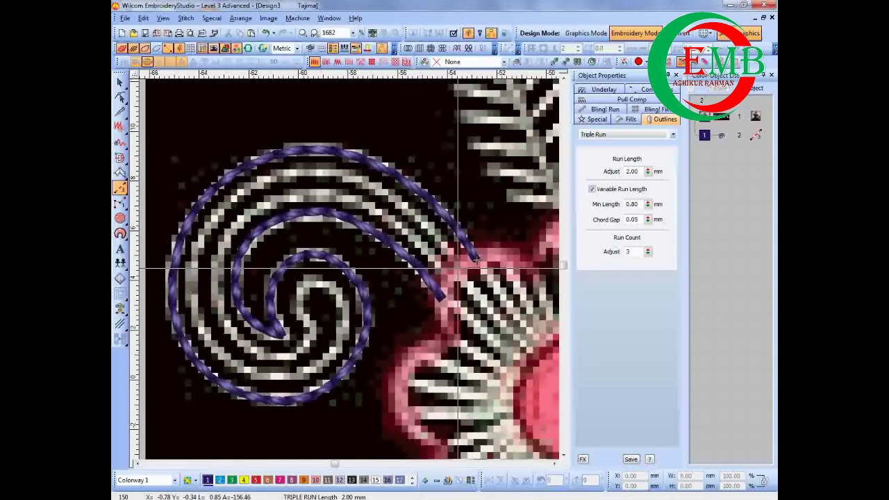
# - Digitize a second Triple Run object along the swirl's two middle lines, looping through the centre curl and back to the flower
pyautogui.click(458, 268)
pyautogui.rightClick(403, 204)
pyautogui.rightClick(327, 171)
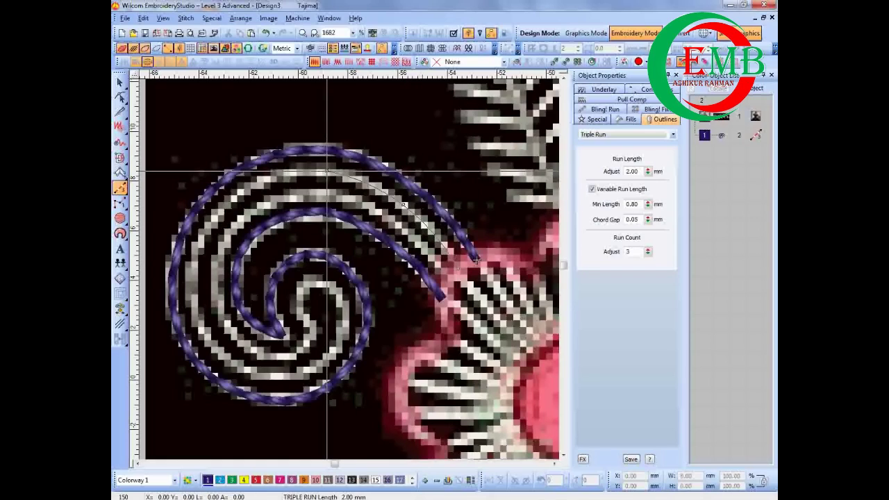
pyautogui.rightClick(327, 170)
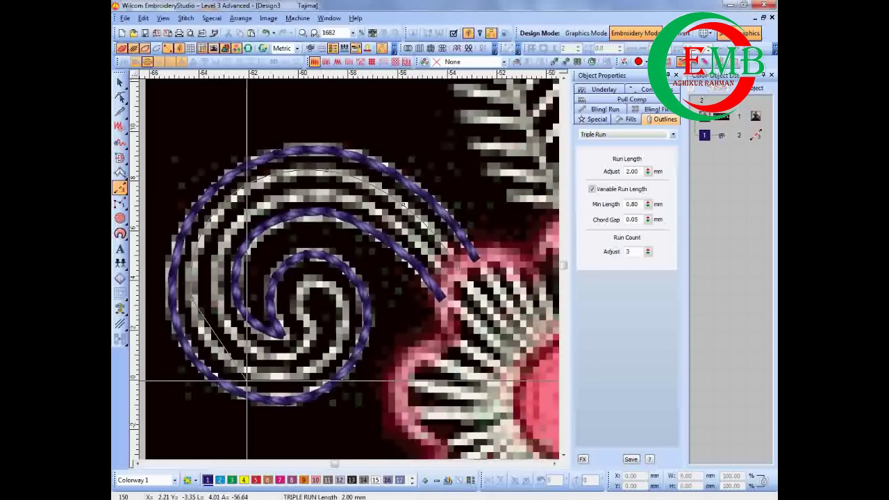
pyautogui.rightClick(247, 372)
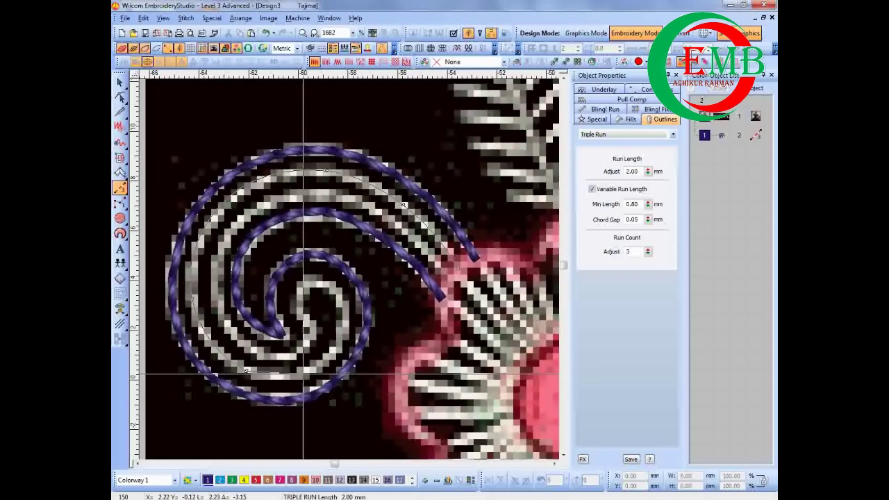
pyautogui.rightClick(346, 327)
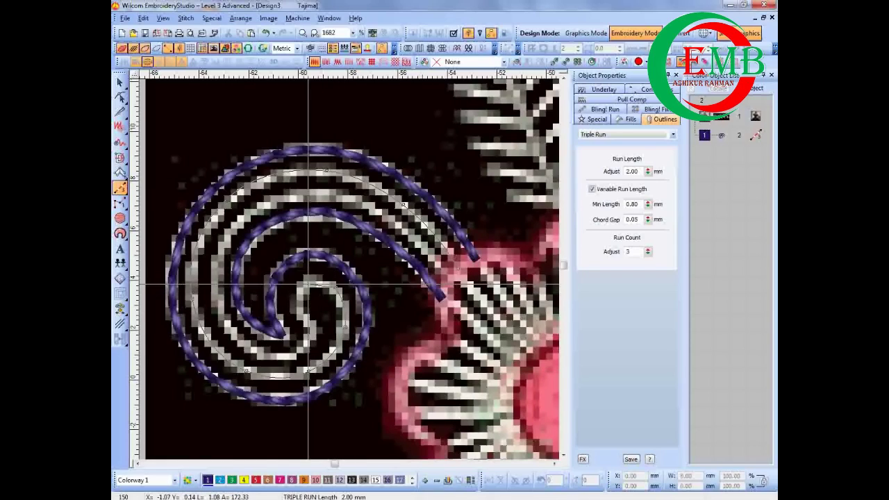
pyautogui.rightClick(307, 284)
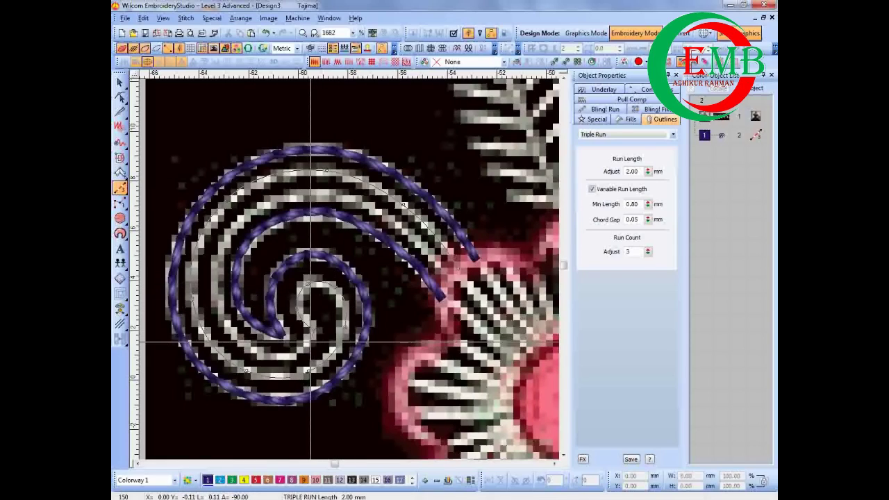
pyautogui.rightClick(277, 361)
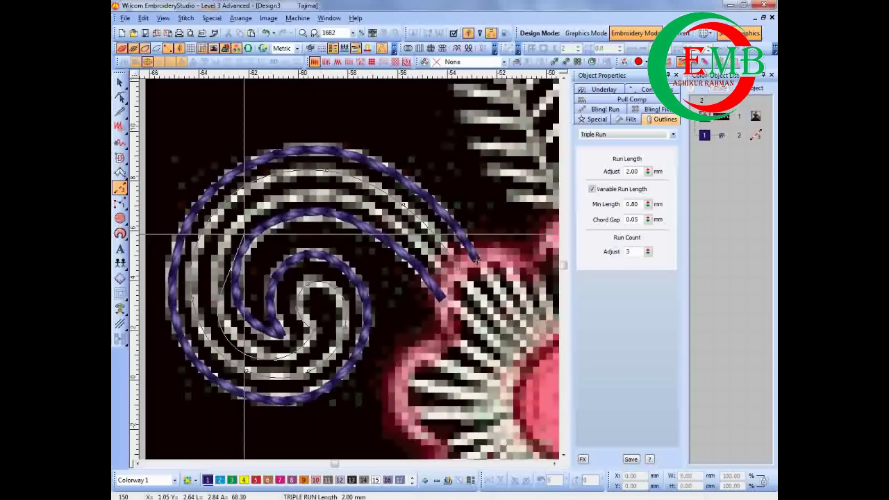
pyautogui.rightClick(264, 213)
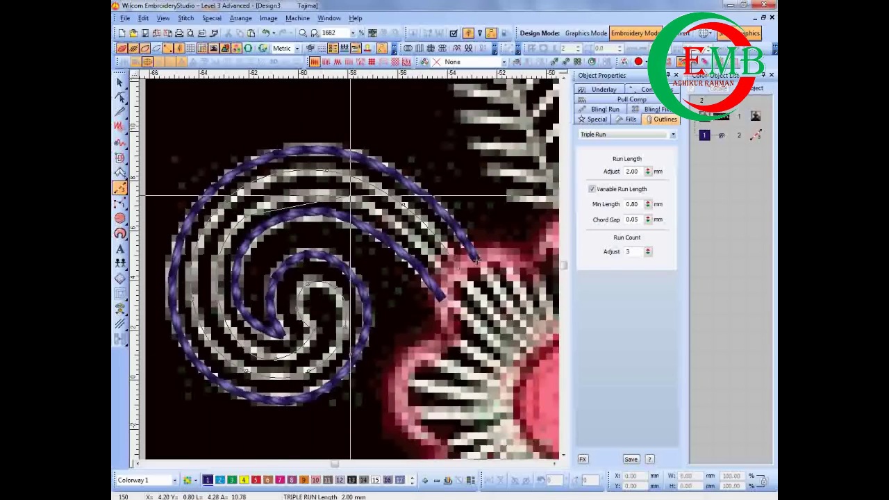
pyautogui.rightClick(350, 196)
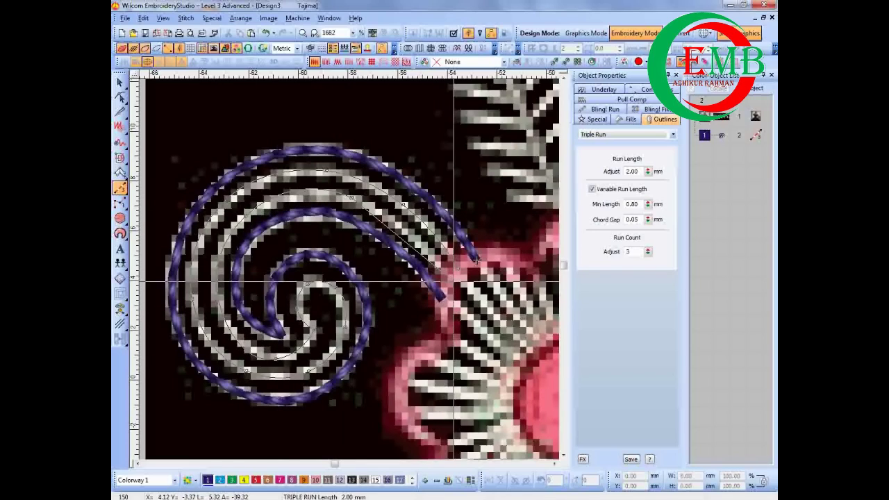
pyautogui.press('Return')
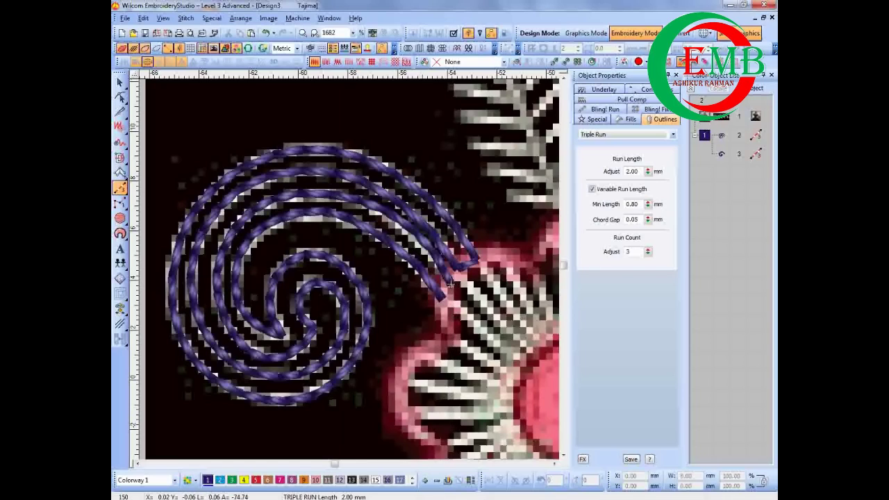
# - Recolor both swirl stitch objects to colour 15 with the background bitmap hidden, and show the bitmap again
pyautogui.hotkey('shift', 'z')
pyautogui.press('Escape')
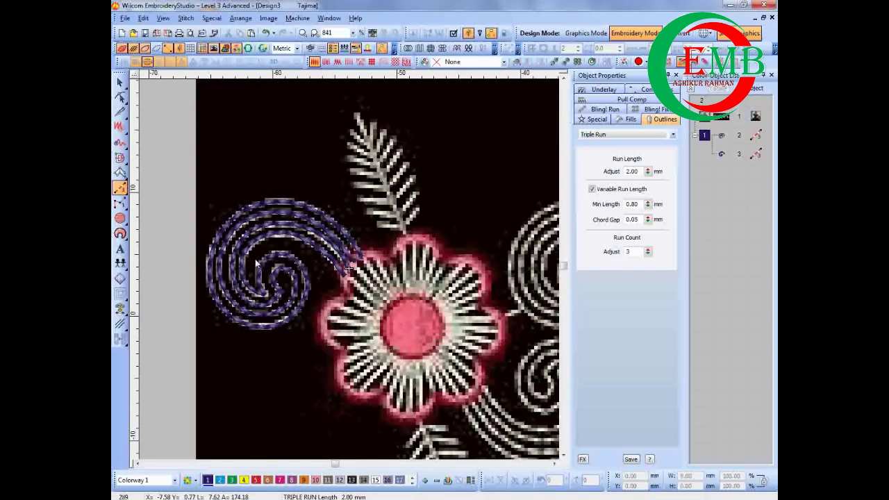
pyautogui.press('d')
pyautogui.hotkey('ctrl', 'a')
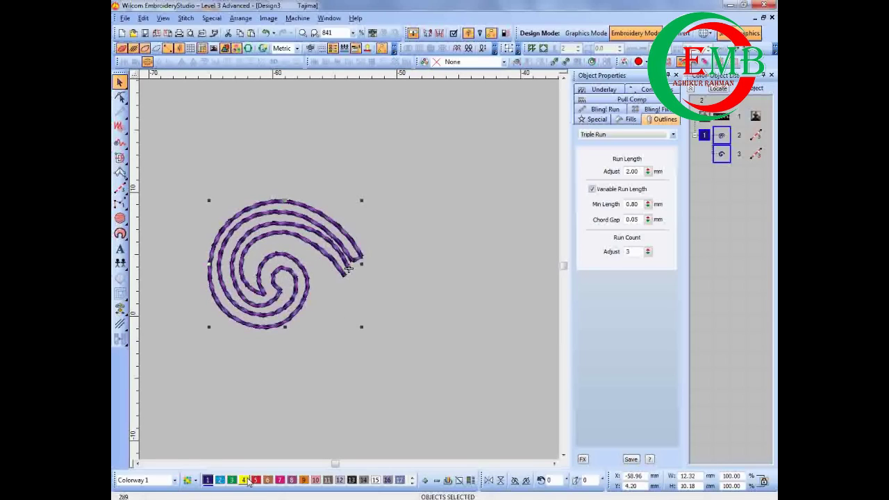
pyautogui.click(376, 481)
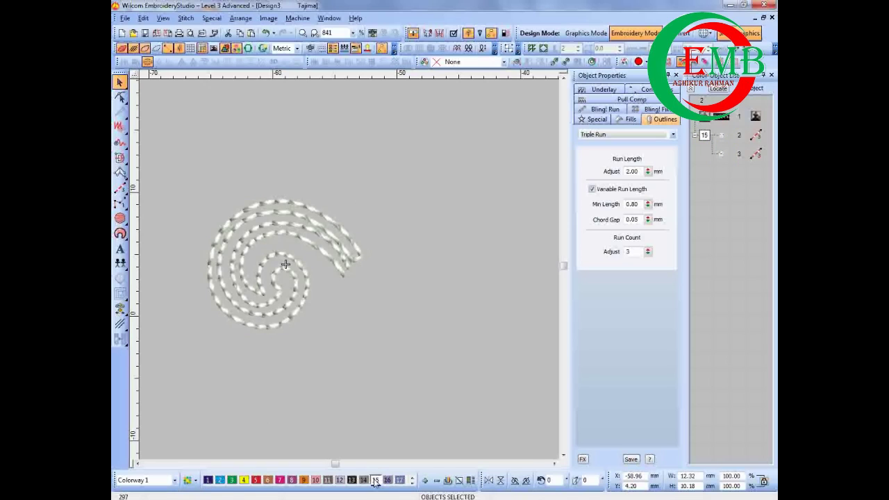
pyautogui.press('Escape')
pyautogui.press('d')
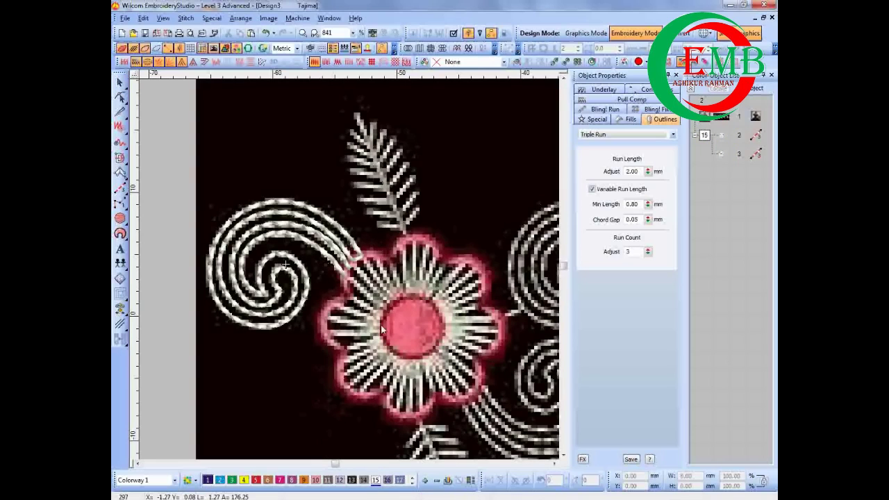
# - Start a Run line at the swirl's end and trace it over the flower's upper petal edges to the base of the upper leaf
pyautogui.scroll(-2, 382, 330)
pyautogui.scroll(6, 359, 231)
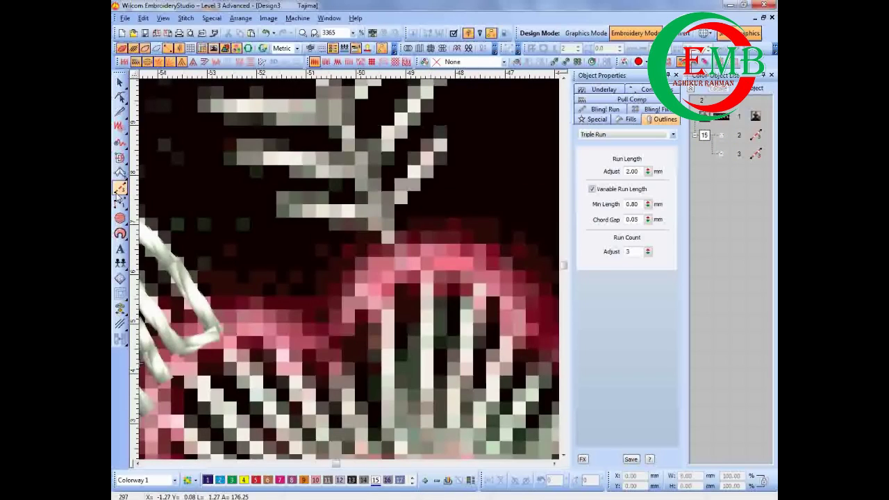
pyautogui.click(118, 195)
pyautogui.click(136, 194)
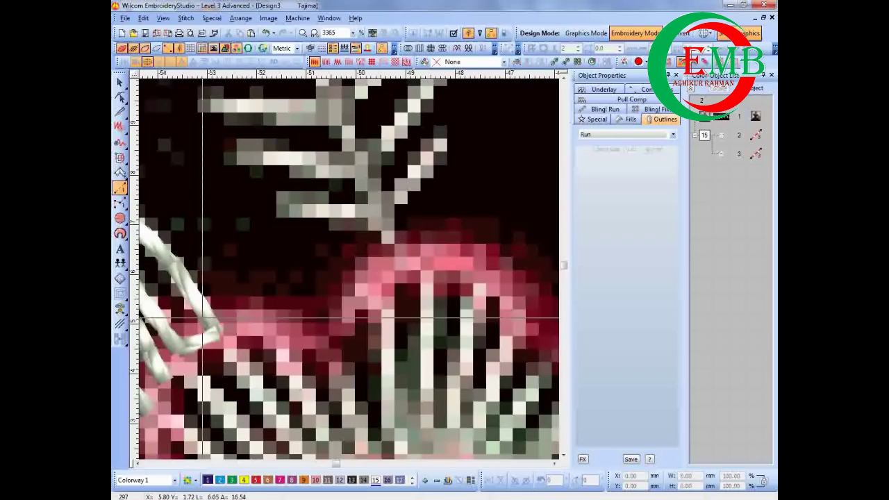
pyautogui.scroll(-1, 338, 270)
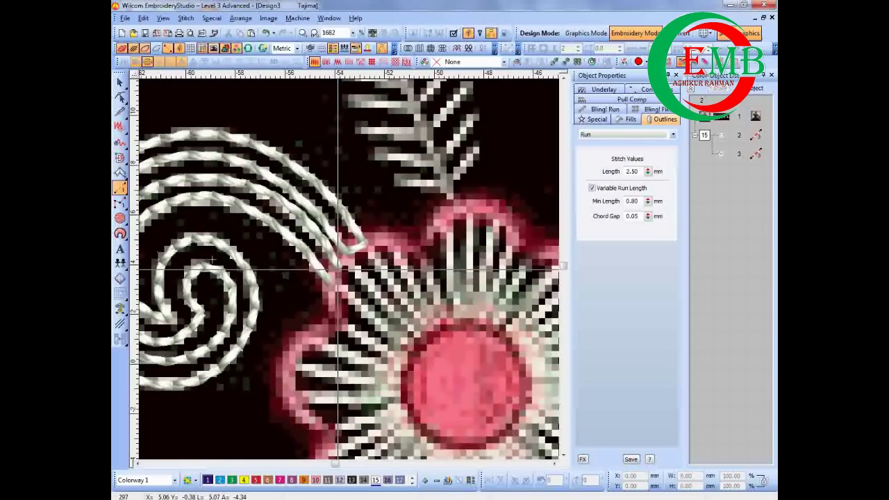
pyautogui.rightClick(352, 250)
pyautogui.rightClick(390, 241)
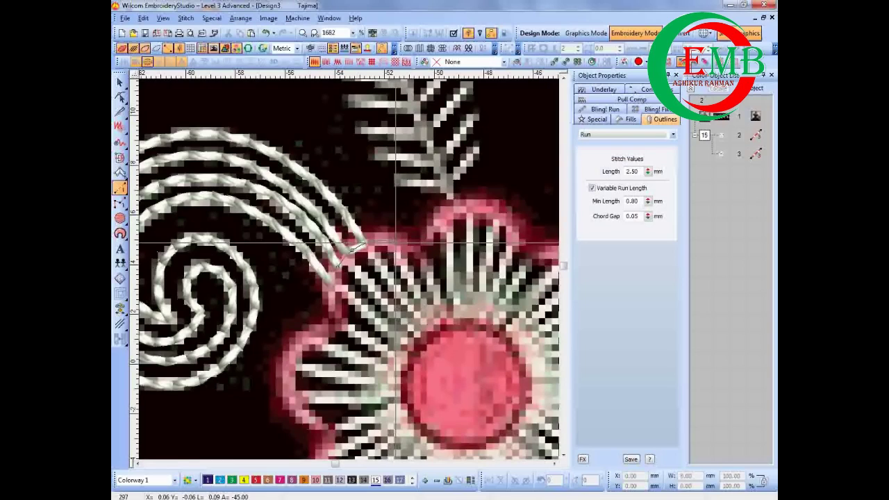
pyautogui.click(416, 250)
pyautogui.rightClick(431, 224)
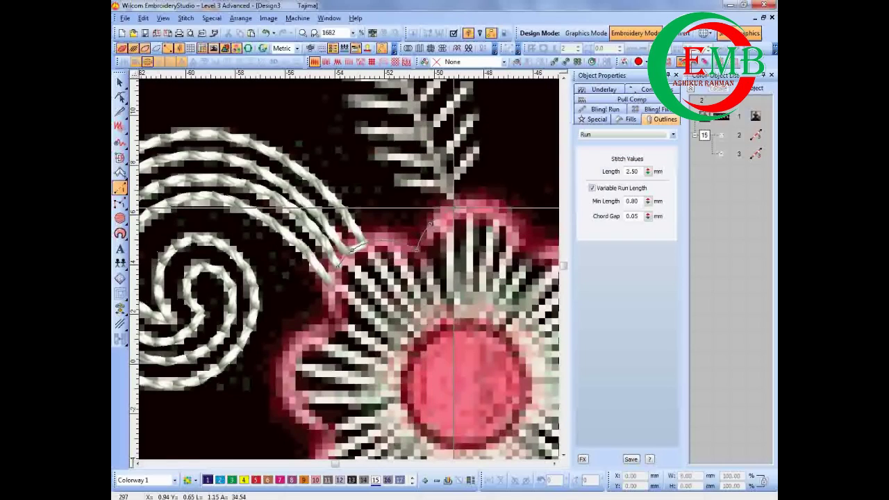
pyautogui.click(451, 201)
# - Extend the Run line up the leaf's centre vein to its tip and finish the object
pyautogui.scroll(-2, 452, 201)
pyautogui.scroll(1, 332, 247)
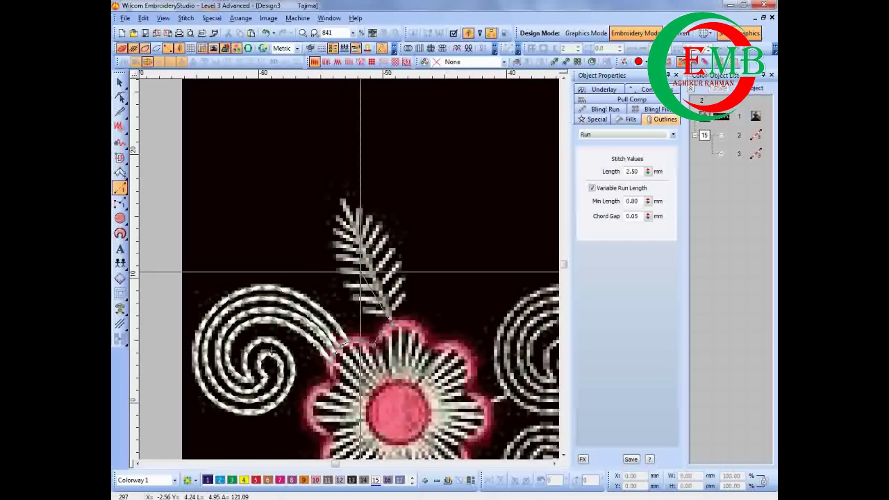
pyautogui.scroll(1, 360, 260)
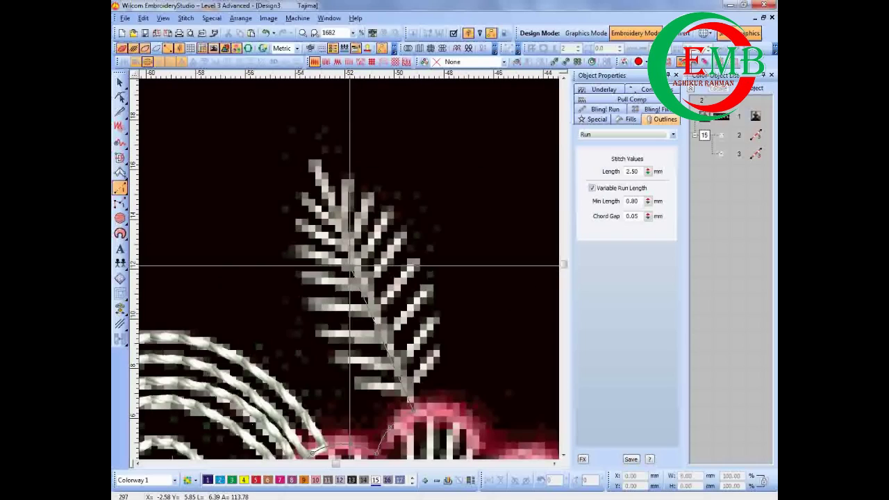
pyautogui.click(337, 219)
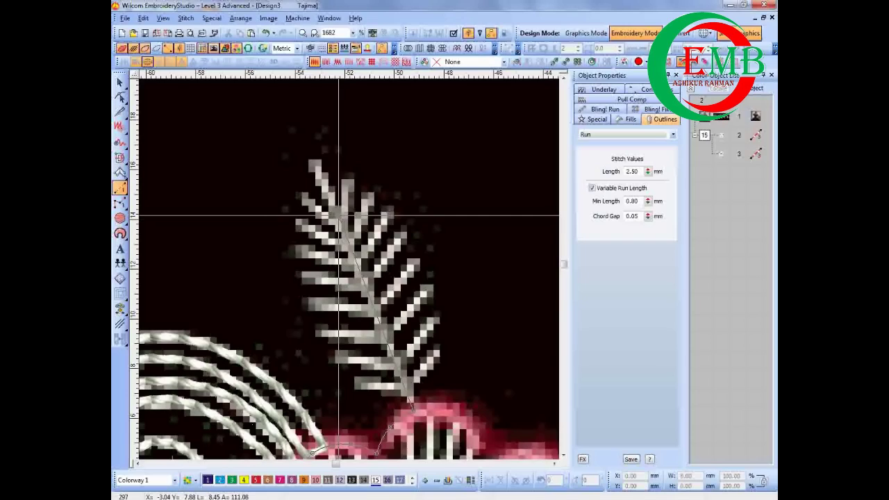
pyautogui.click(317, 165)
pyautogui.press('Return')
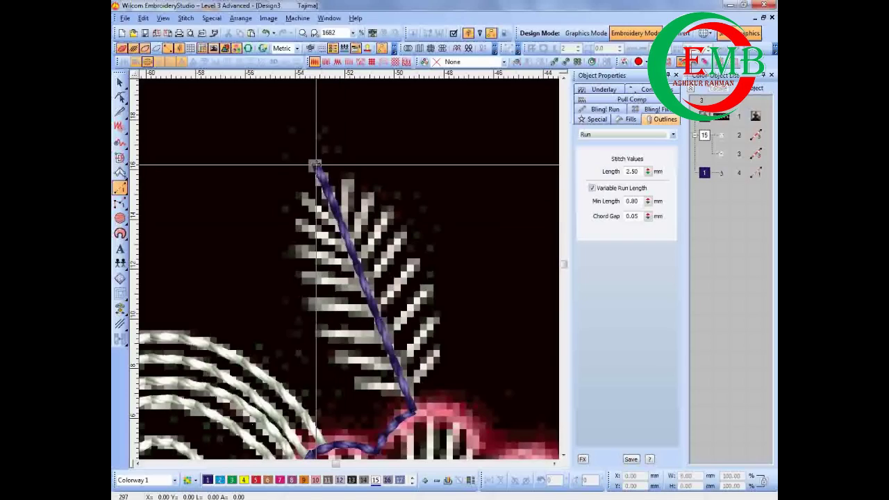
# - Start a Triple Run object at the upper leaf's tip and trace the top two pairs of side veins, returning to the centre vein
pyautogui.click(118, 190)
pyautogui.click(152, 194)
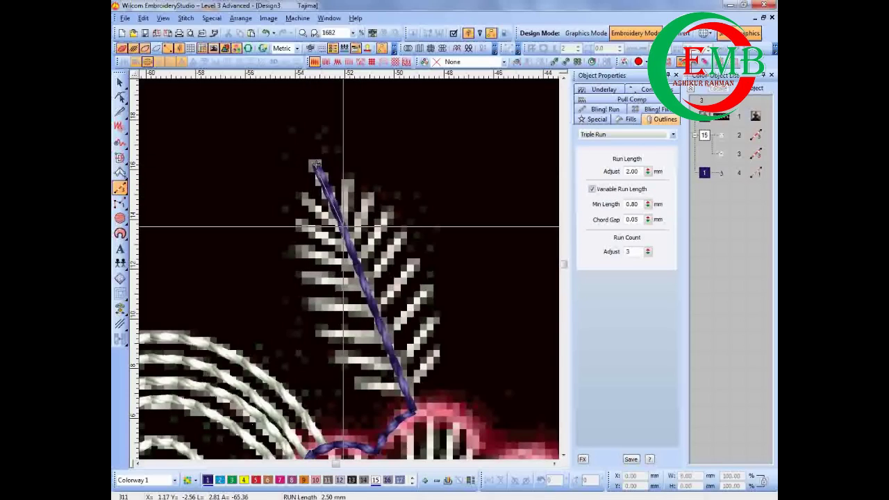
pyautogui.click(300, 194)
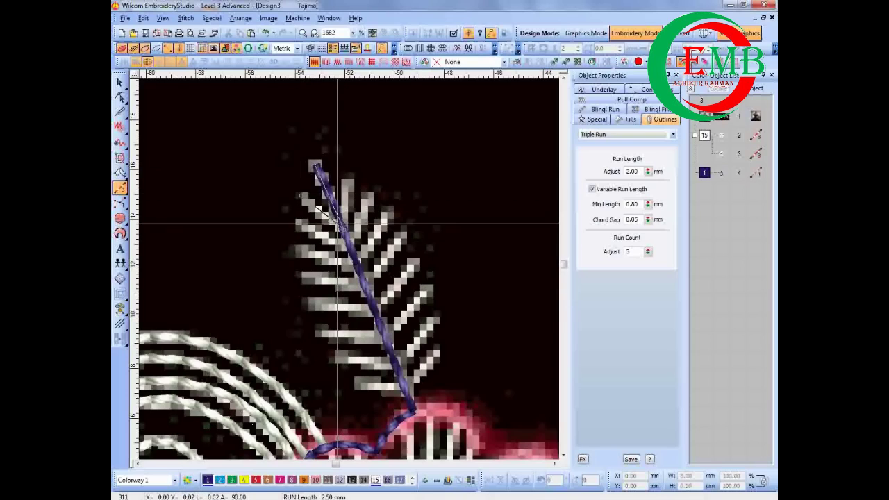
pyautogui.click(351, 177)
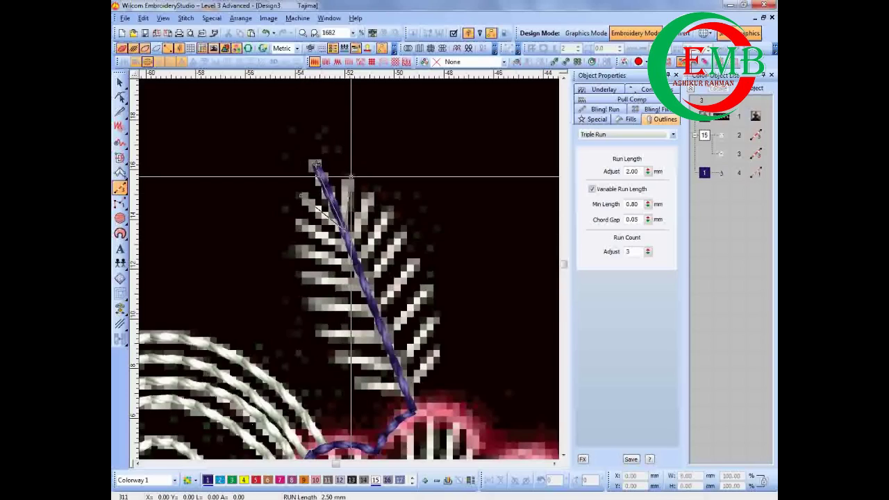
pyautogui.click(352, 251)
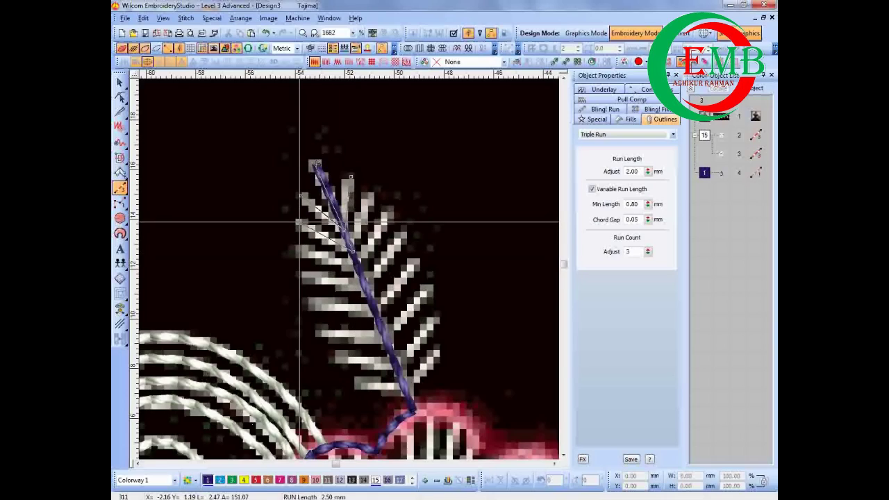
pyautogui.click(370, 193)
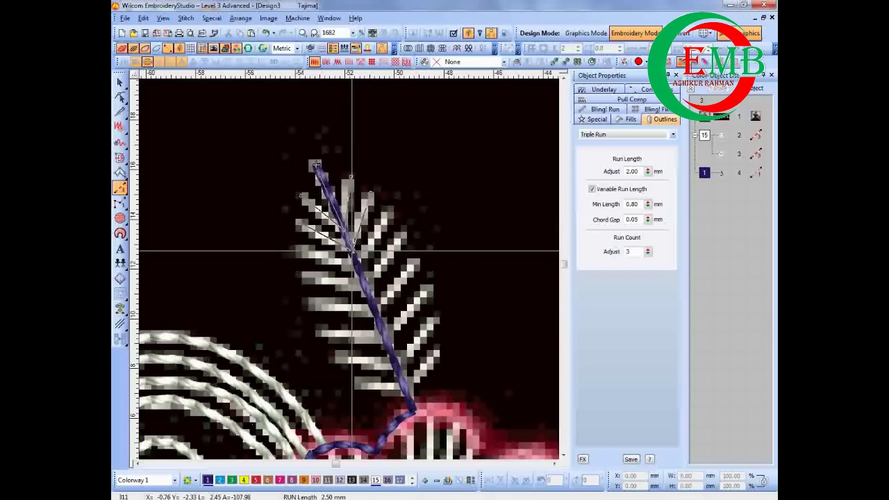
pyautogui.click(357, 265)
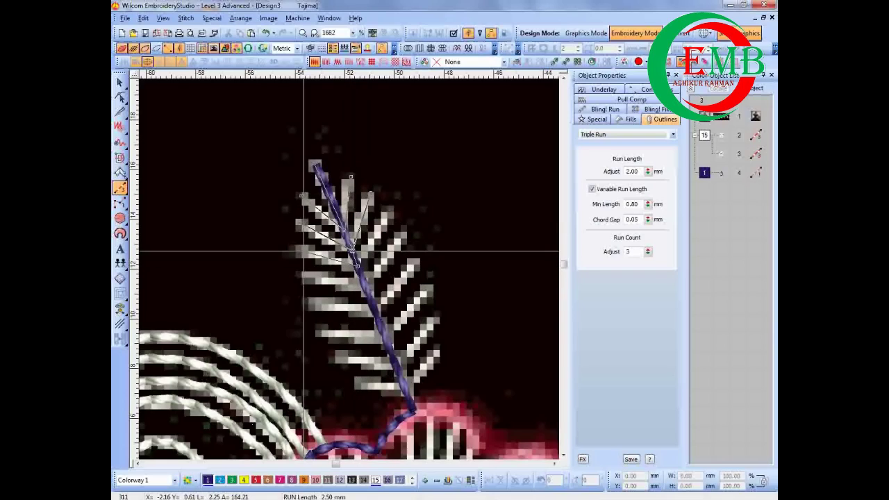
# - Continue the Triple Run down the leaf's centre vein, tracing the third to fifth pairs of side veins out and back
pyautogui.click(300, 250)
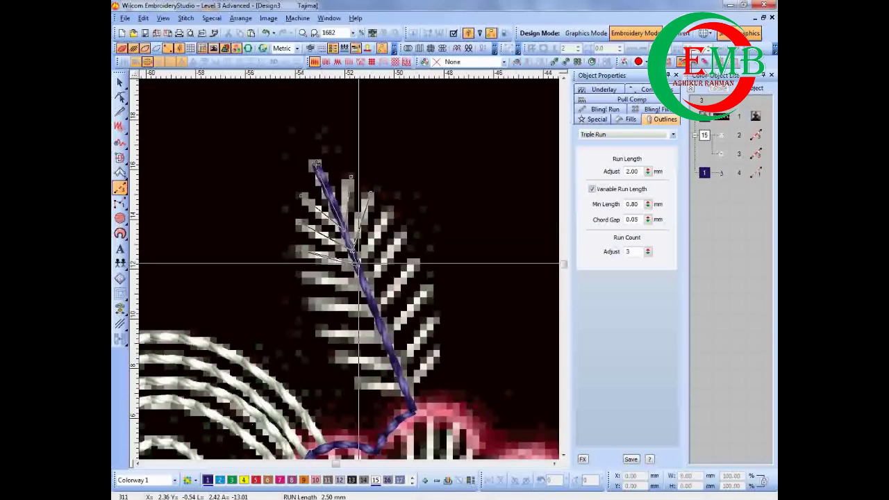
pyautogui.click(391, 209)
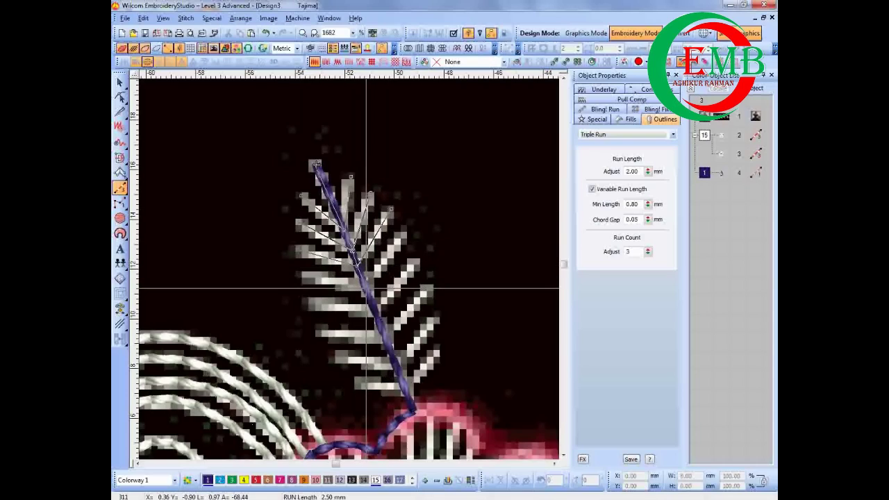
pyautogui.click(298, 275)
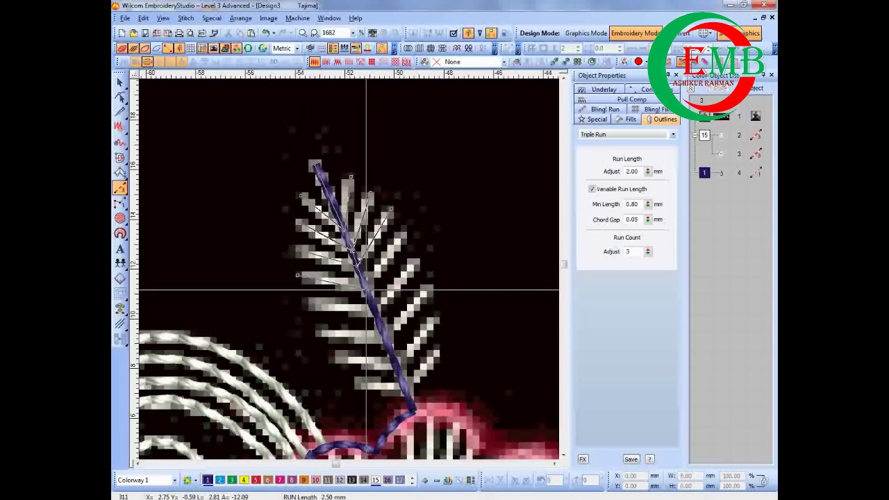
pyautogui.click(406, 229)
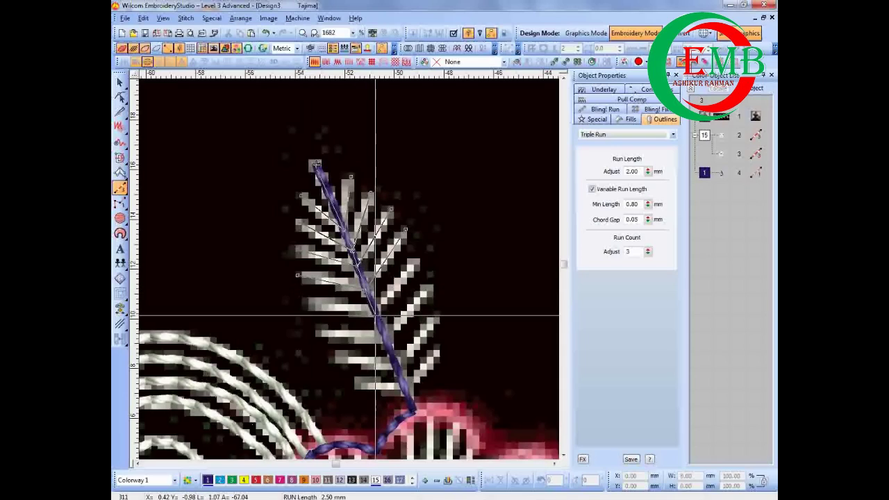
pyautogui.click(301, 303)
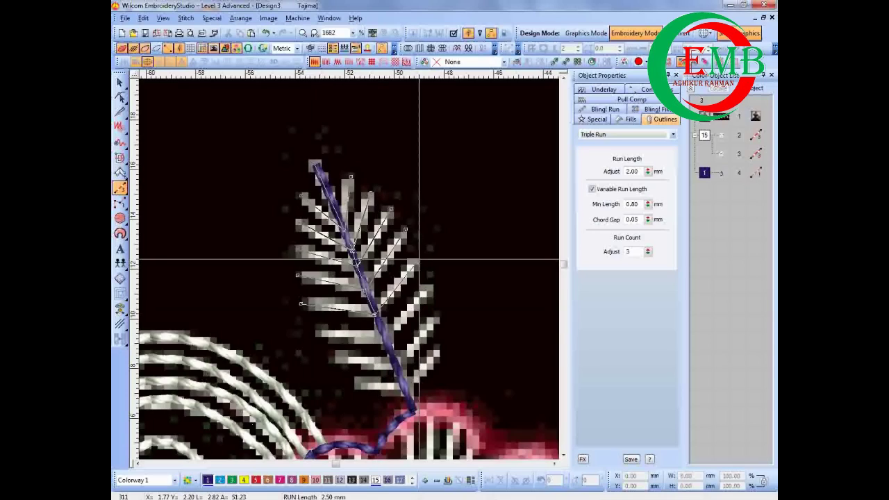
pyautogui.click(420, 257)
pyautogui.click(383, 302)
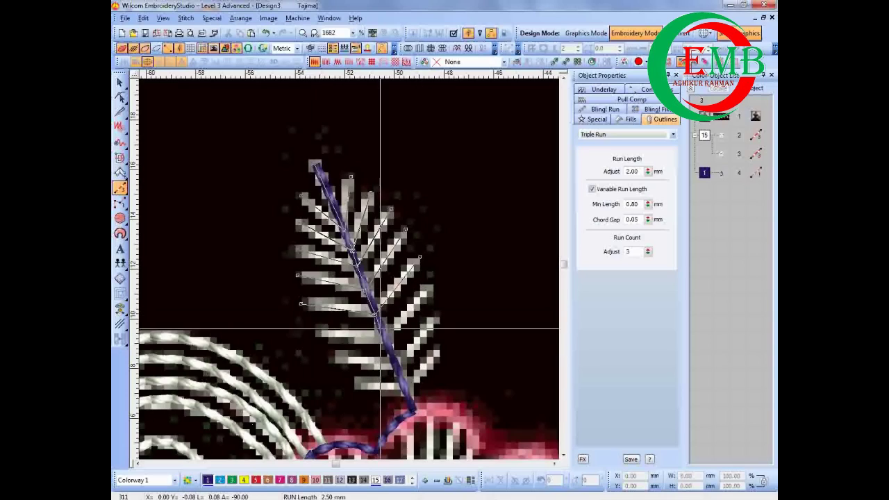
# - Trace the three lowest pairs of leaf side veins and finish the Triple Run object at the leaf's base on the flower edge
pyautogui.click(314, 334)
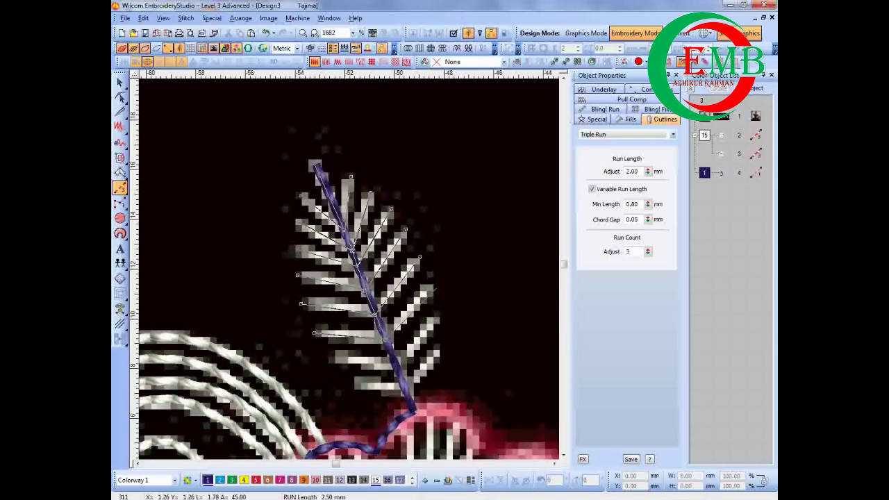
pyautogui.click(436, 284)
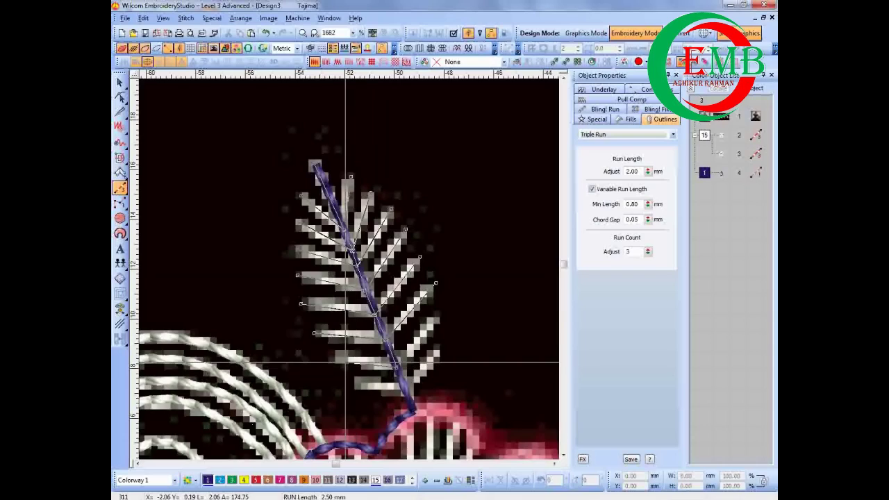
pyautogui.click(331, 362)
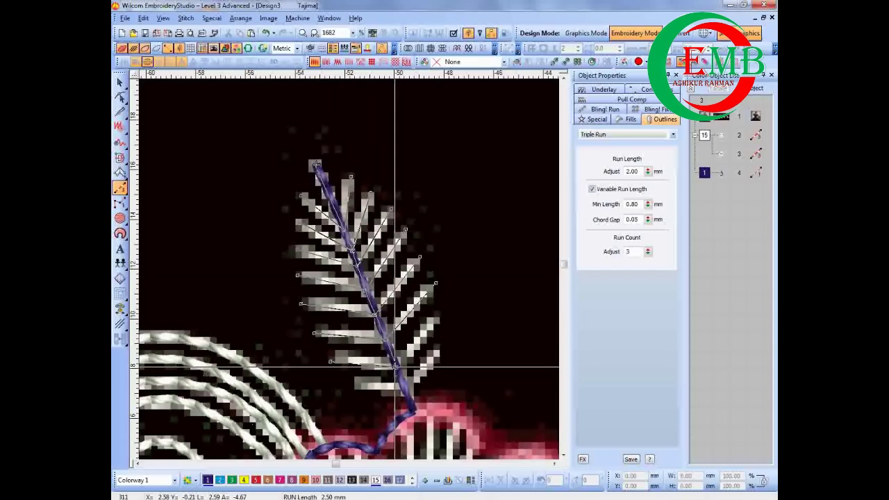
pyautogui.click(438, 316)
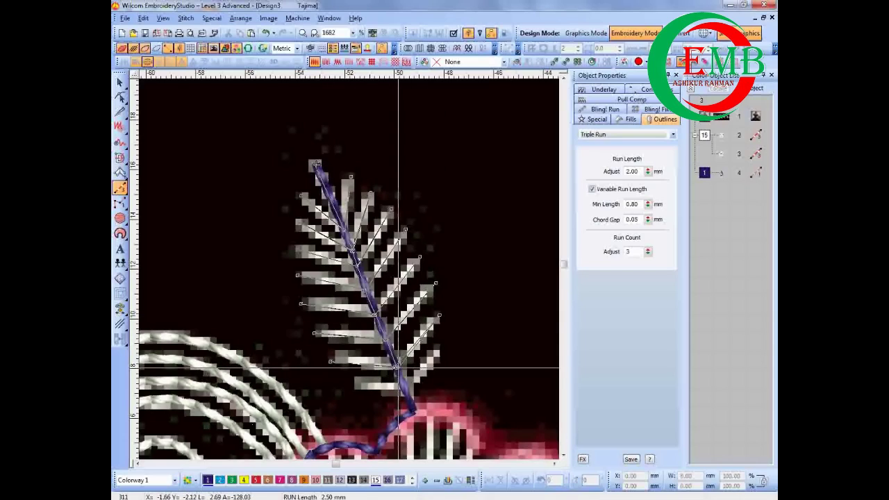
pyautogui.click(355, 384)
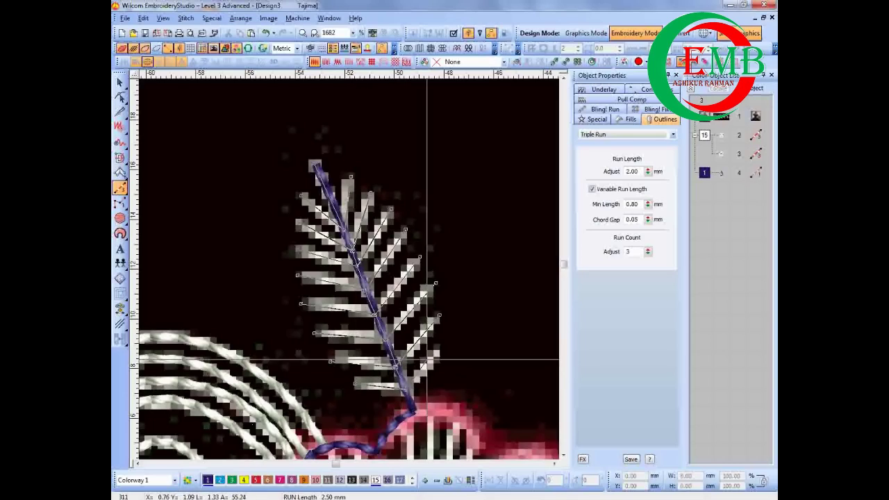
pyautogui.click(437, 351)
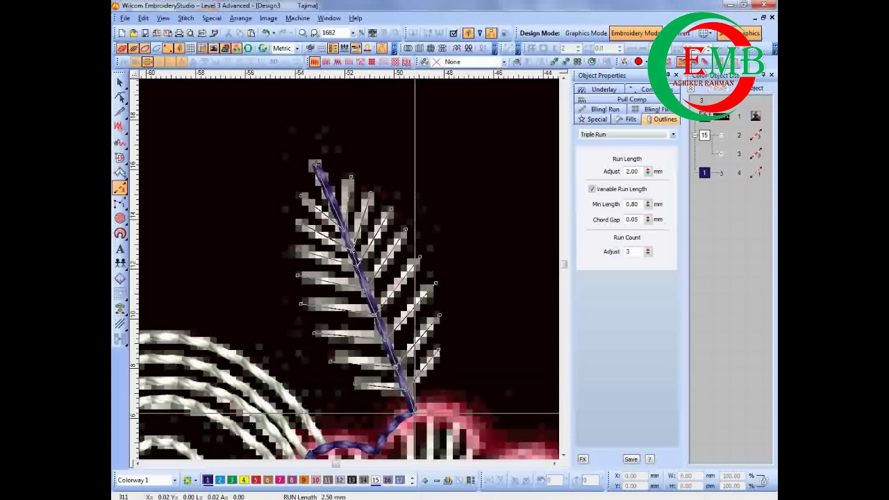
pyautogui.press('Return')
# - Recolor the upper leaf's Run and Triple Run objects to colour 15
pyautogui.hotkey('shift', 'z')
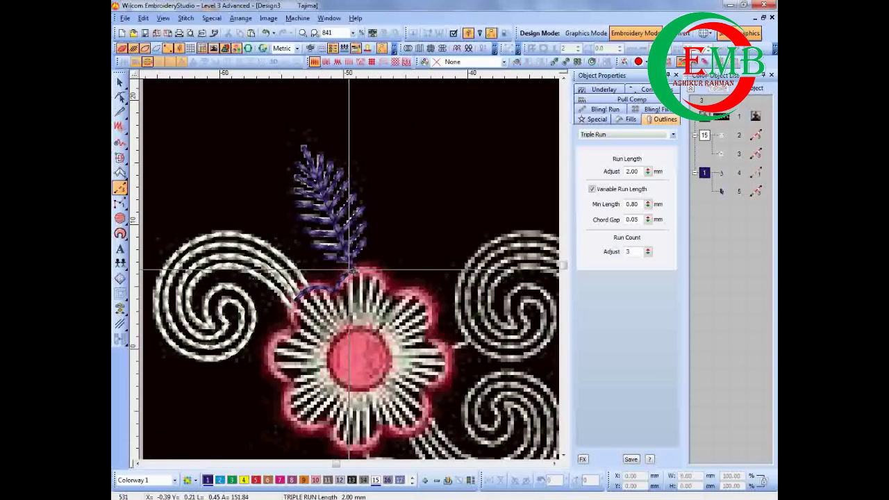
pyautogui.click(722, 191)
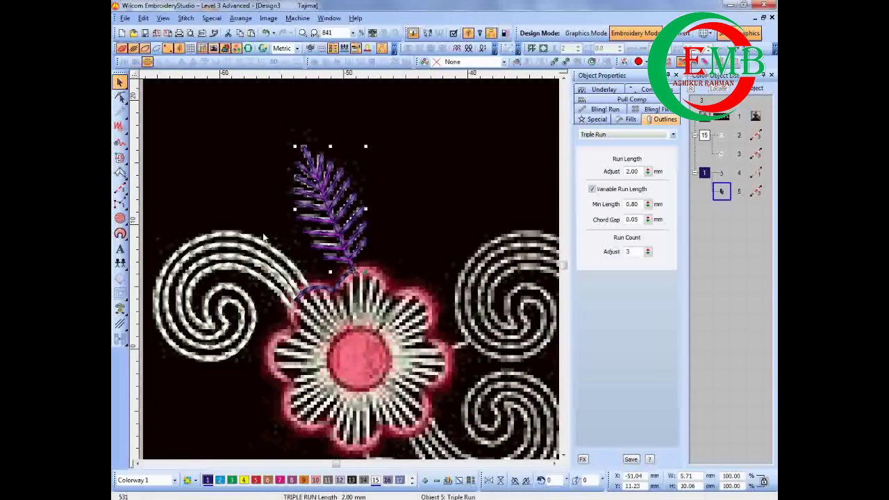
pyautogui.keyDown('ctrl'); pyautogui.click(307, 290); pyautogui.keyUp('ctrl')
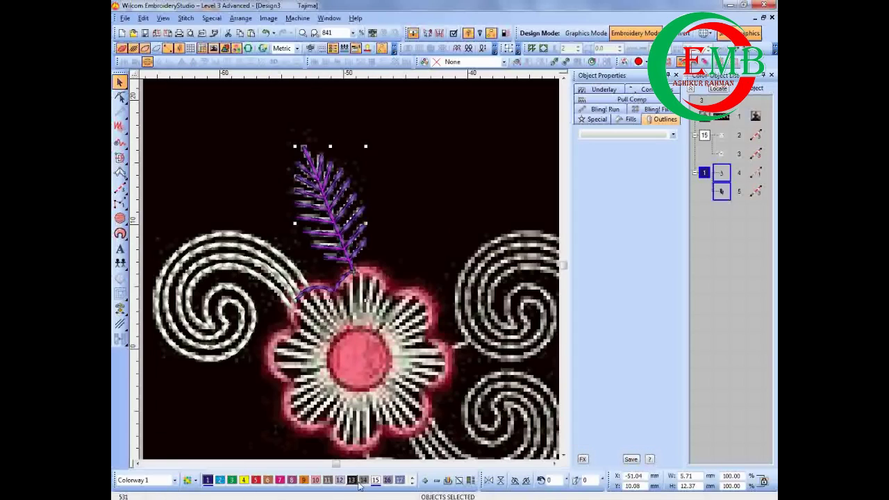
pyautogui.press('Escape')
pyautogui.hotkey('shift', 'z')
pyautogui.hotkey('shift', 'z')
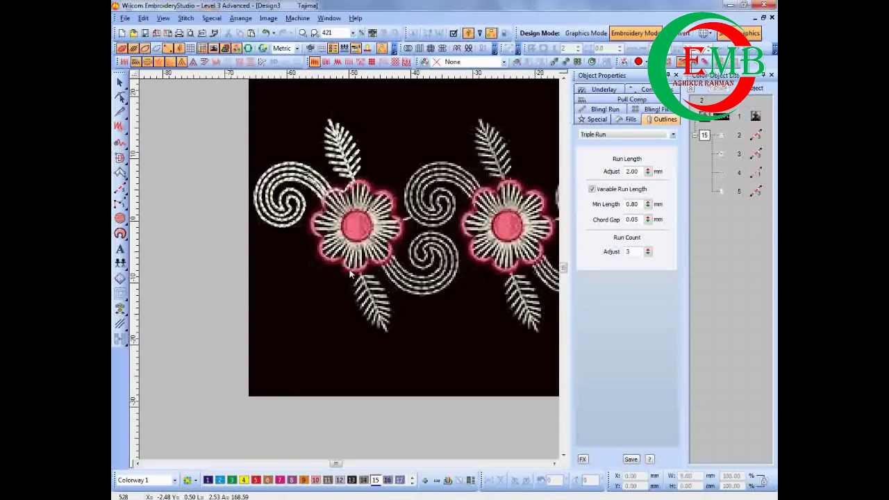
pyautogui.press('z')
pyautogui.hotkey('shift', 'z')
pyautogui.hotkey('shift', 'z')
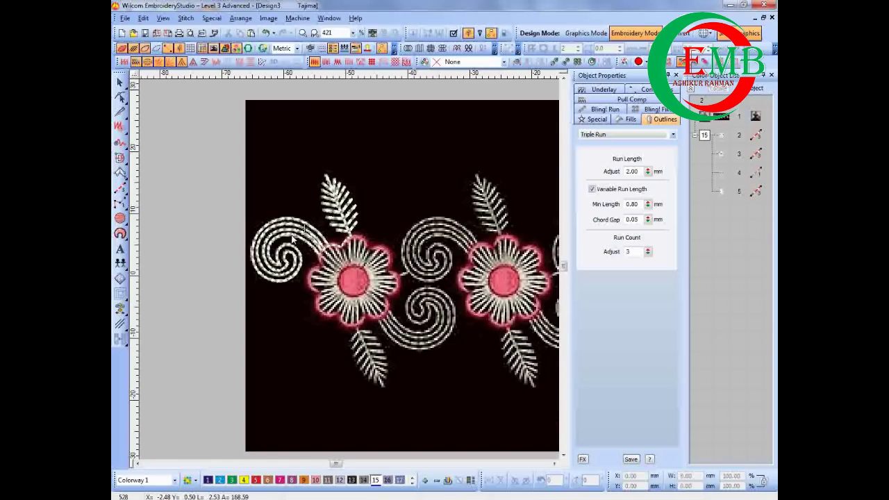
pyautogui.press('d')
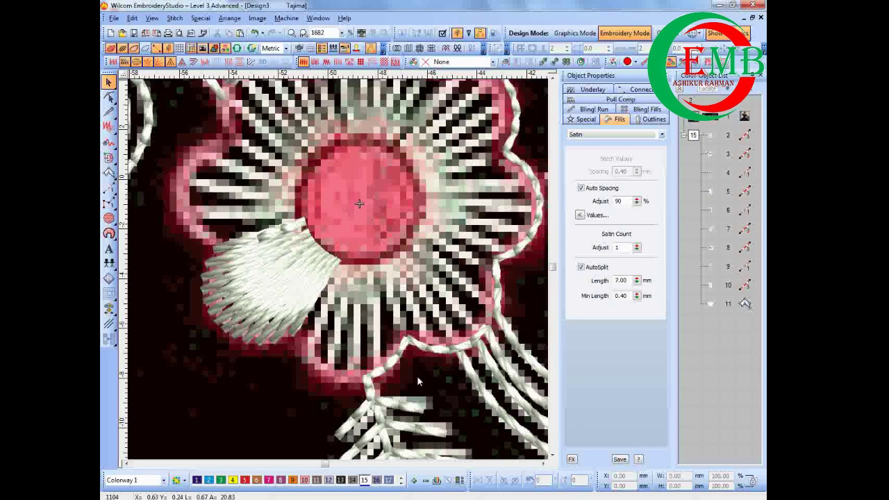
# - Change the satin petal's fill type to Straight and set its stitch length to 3 mm
pyautogui.scroll(-1, 417, 377)
pyautogui.scroll(1, 280, 183)
pyautogui.click(313, 362)
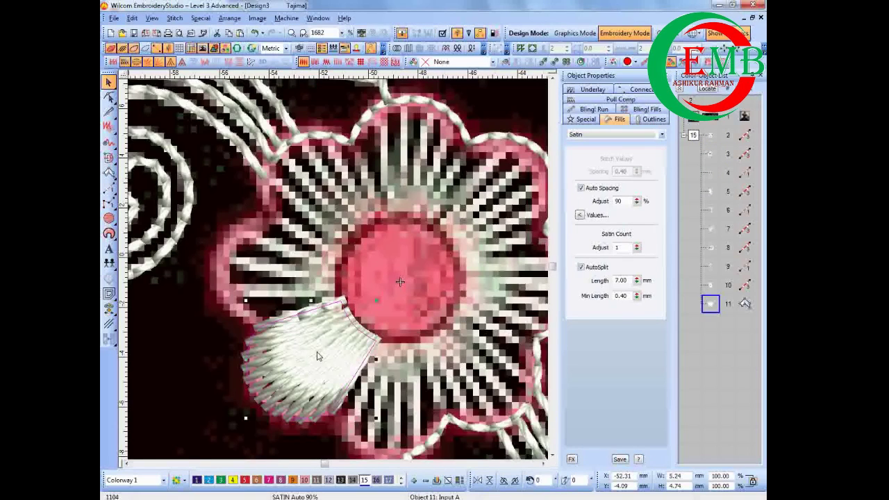
pyautogui.click(622, 137)
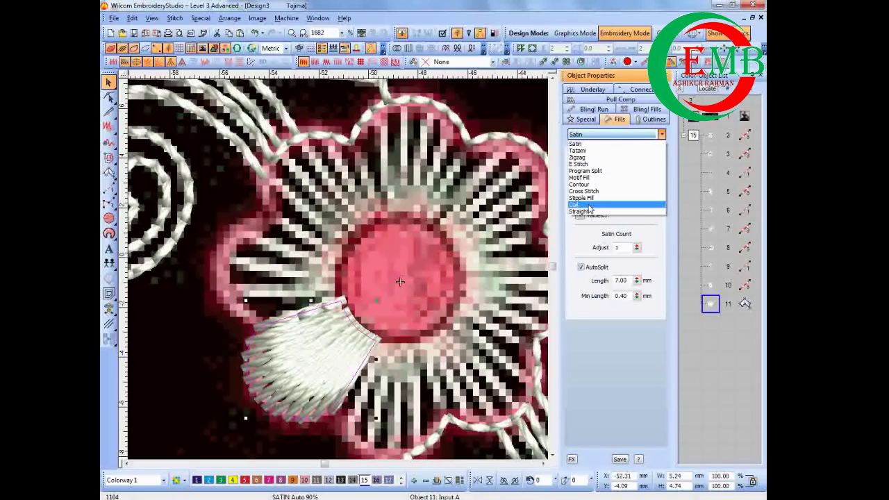
pyautogui.click(585, 211)
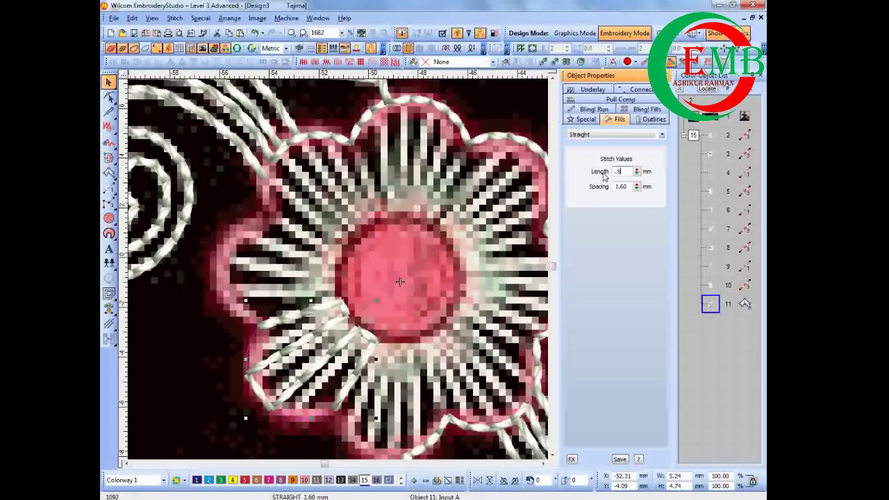
pyautogui.write('.5')
pyautogui.press('Return')
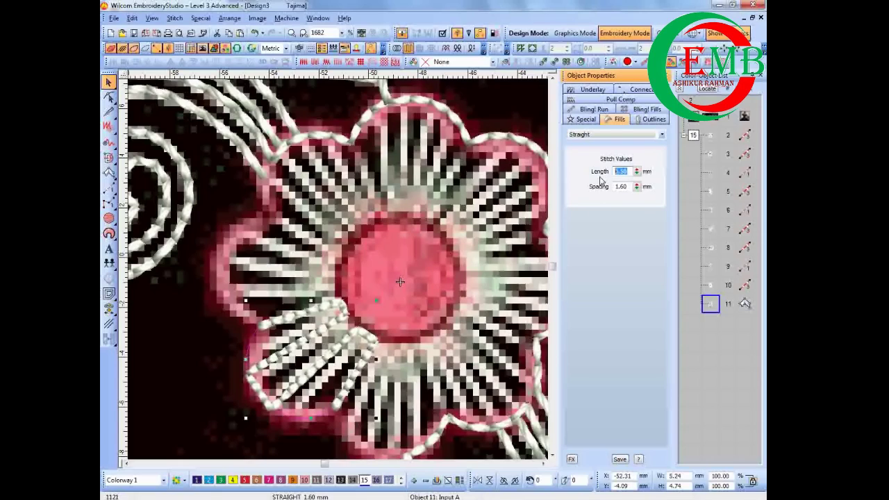
pyautogui.write('3')
pyautogui.press('Return')
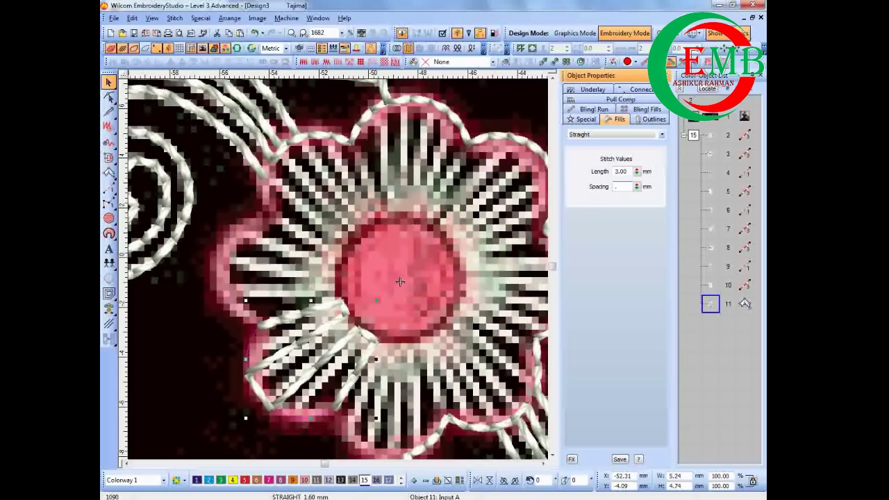
# - Set the petal's Straight stitch spacing to 0.60 mm
pyautogui.press('Return')
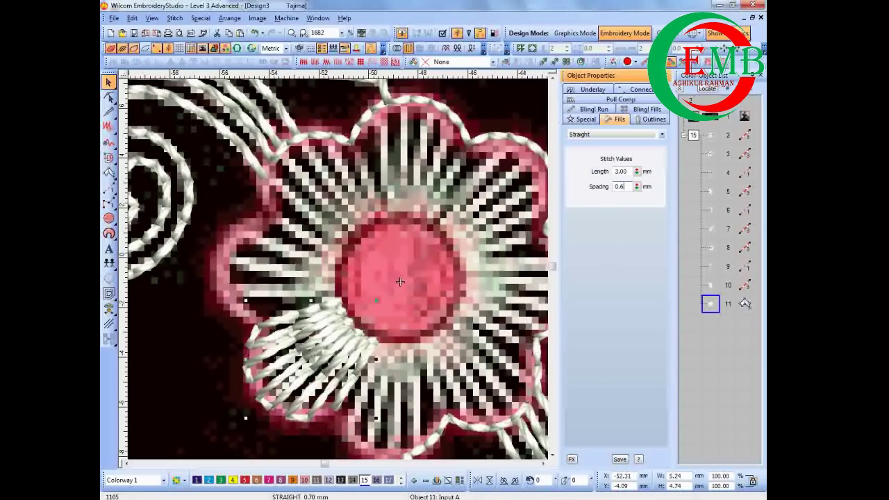
pyautogui.press('Return')
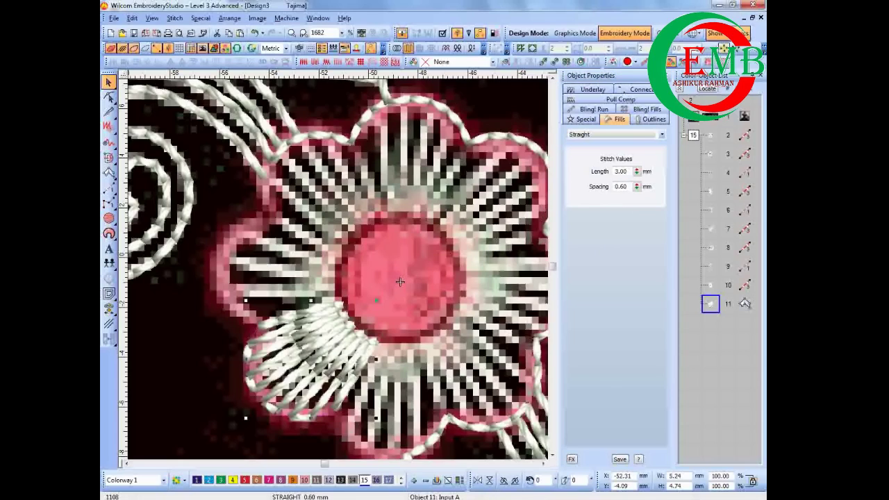
pyautogui.press('Escape')
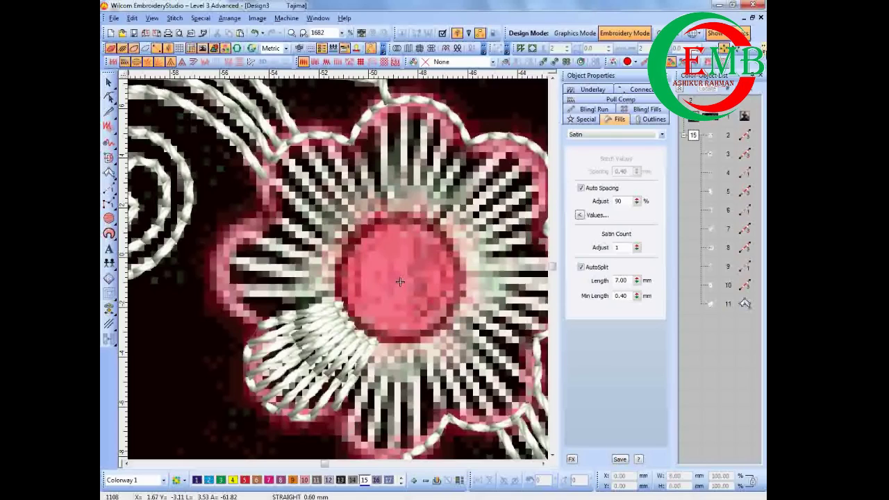
# - Wreath the straight-fill petal into eight copies around the centre of the flower's pink disc
pyautogui.click(764, 48)
pyautogui.click(713, 95)
pyautogui.click(714, 95)
pyautogui.click(713, 95)
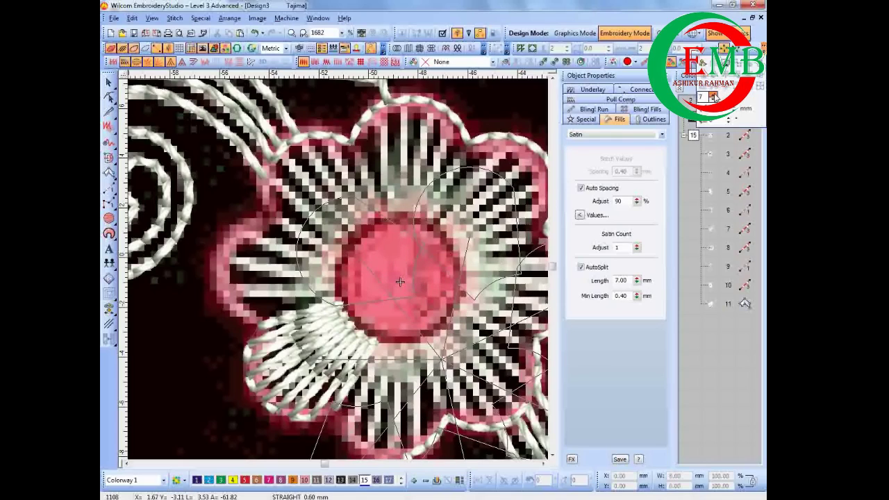
pyautogui.click(713, 95)
pyautogui.click(401, 281)
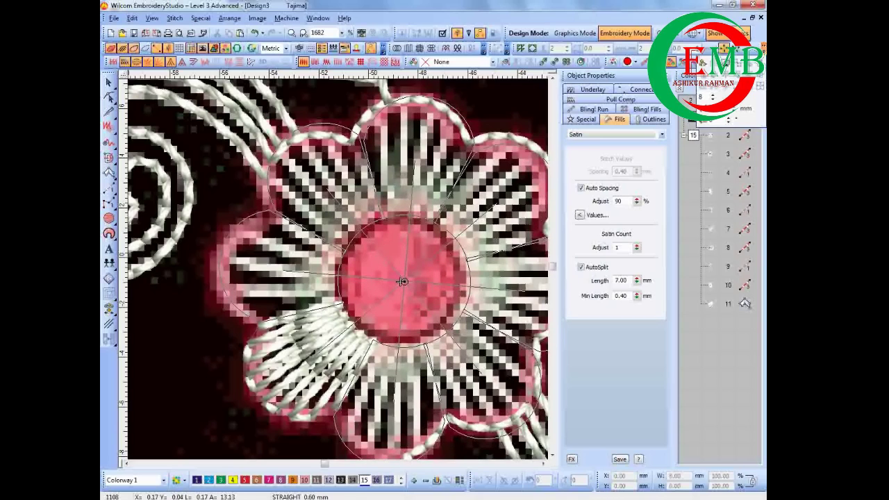
pyautogui.moveTo(400, 281); pyautogui.dragTo(401, 282)
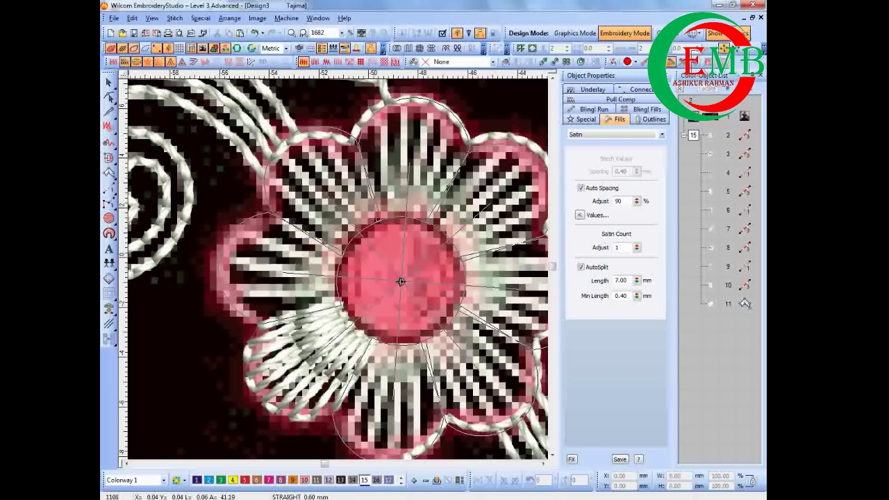
pyautogui.click(401, 282)
pyautogui.click(490, 288)
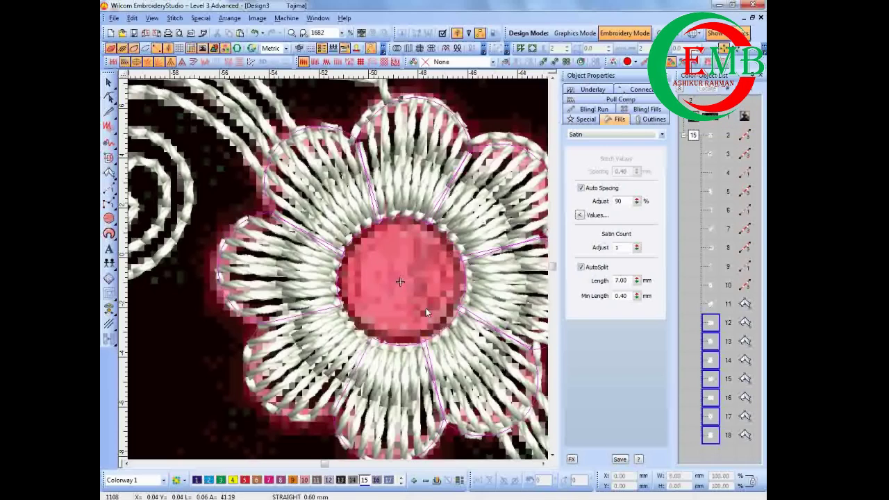
pyautogui.press('Escape')
pyautogui.scroll(-1, 393, 291)
pyautogui.press('Escape')
pyautogui.press('Escape')
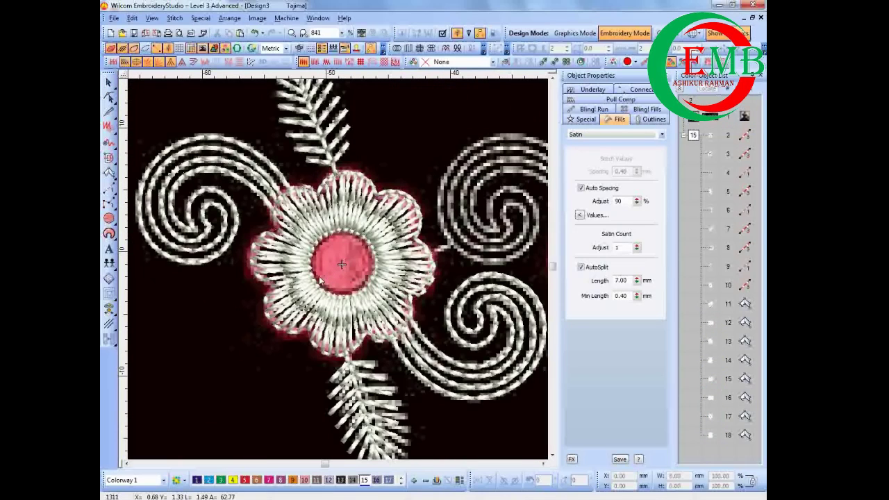
# - Try colour 5 on all eight petals and return them to colour 15
pyautogui.press('d')
pyautogui.press('d')
pyautogui.press('d')
pyautogui.press('d')
pyautogui.click(281, 265)
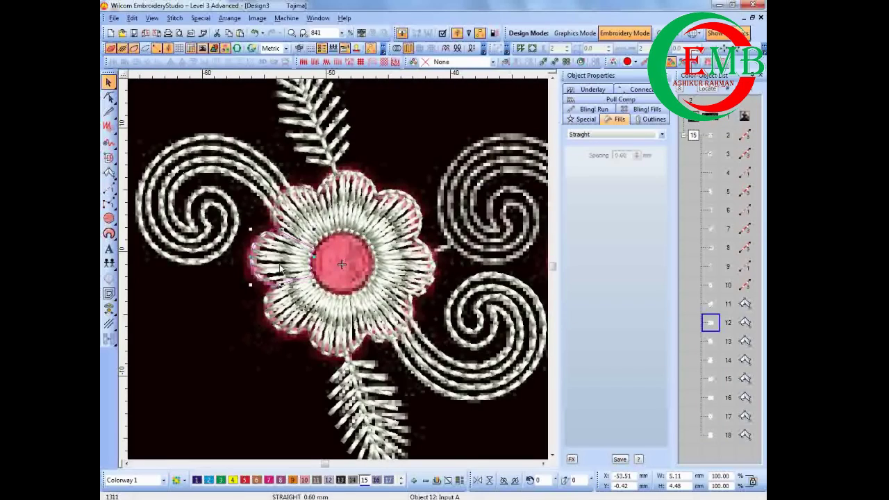
pyautogui.hotkey('ctrl', 'Tab')
pyautogui.hotkey('ctrl', 'Tab')
pyautogui.hotkey('ctrl', 'Tab')
pyautogui.hotkey('ctrl', 'Tab')
pyautogui.hotkey('ctrl', 'Tab')
pyautogui.hotkey('ctrl', 'Tab')
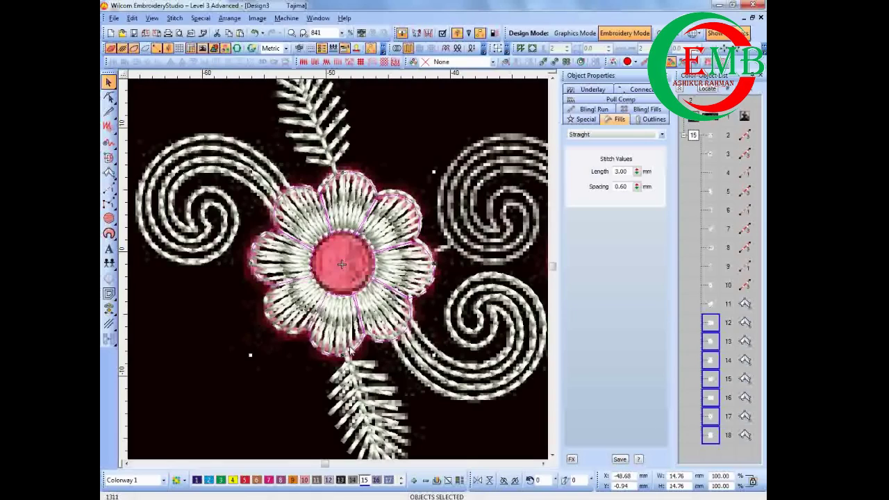
pyautogui.hotkey('ctrl', 'shift', 'Tab')
pyautogui.click(244, 480)
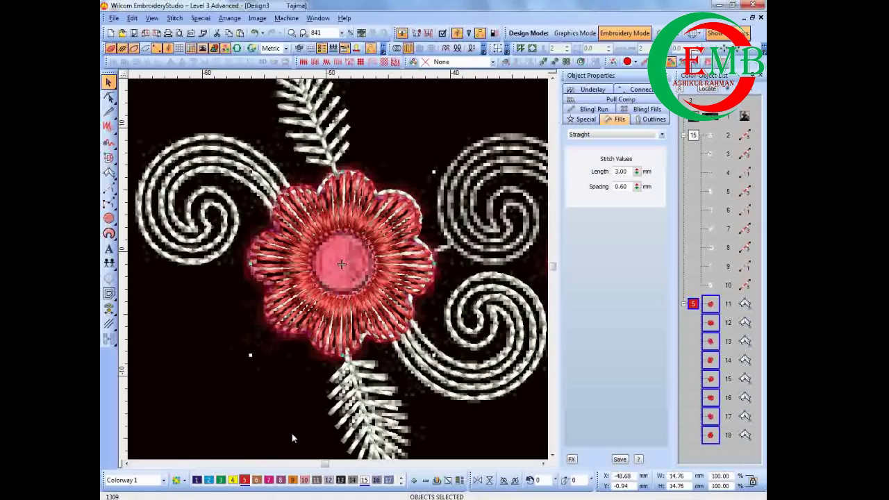
pyautogui.click(364, 480)
pyautogui.press('Escape')
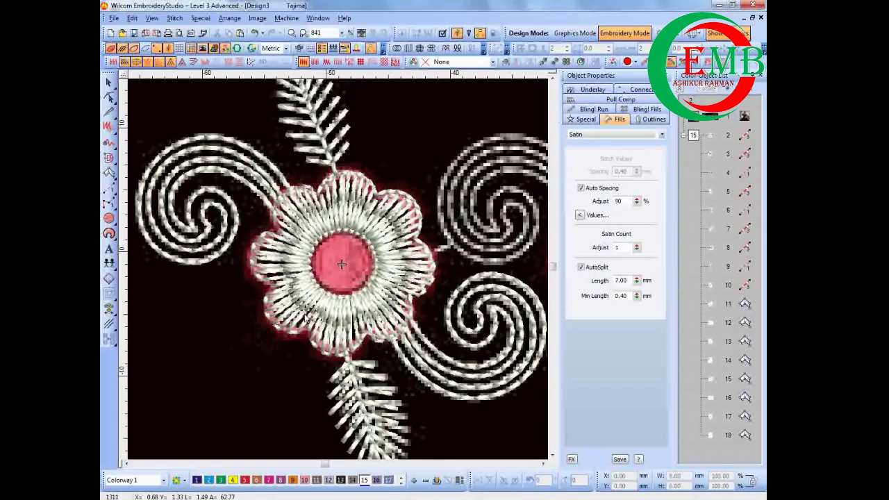
pyautogui.press('d')
pyautogui.scroll(-1, 397, 346)
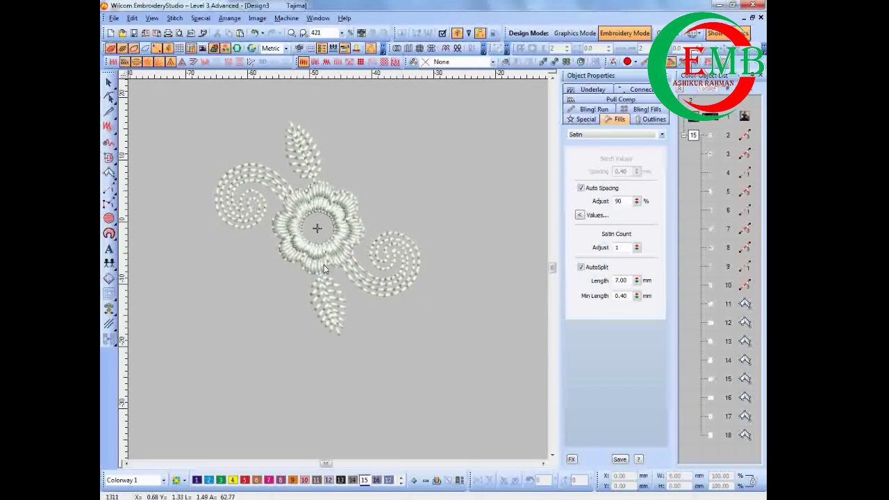
pyautogui.press('d')
pyautogui.scroll(1, 311, 217)
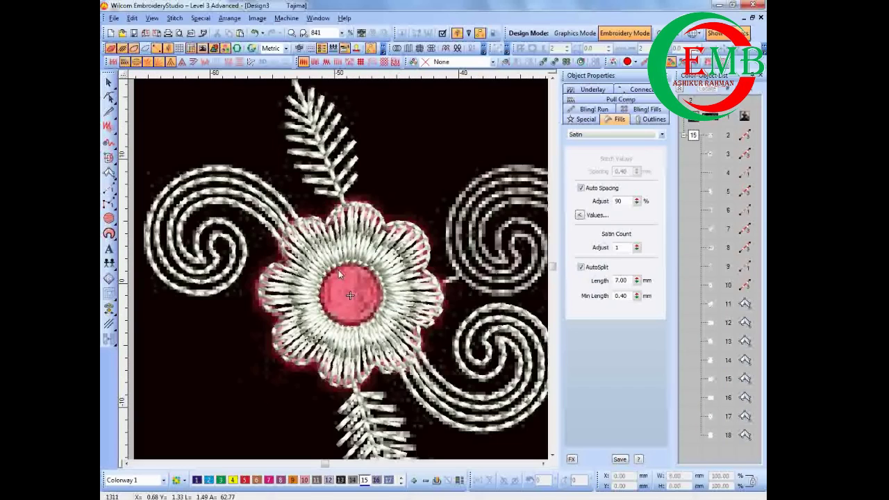
# - Digitize a narrow satin Input A column following the scalloped outer edge of the flower's upper-left petal
pyautogui.click(108, 173)
pyautogui.scroll(2, 284, 243)
pyautogui.scroll(-2, 342, 290)
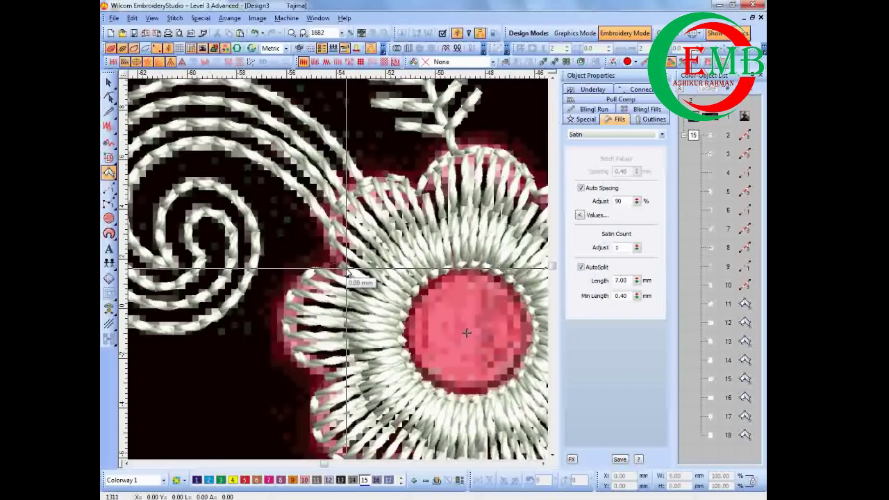
pyautogui.scroll(1, 346, 270)
pyautogui.click(341, 201)
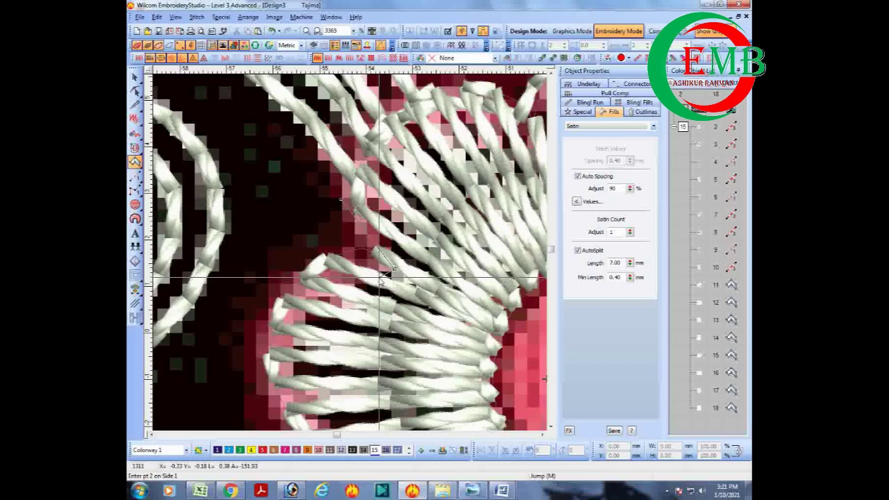
pyautogui.click(366, 144)
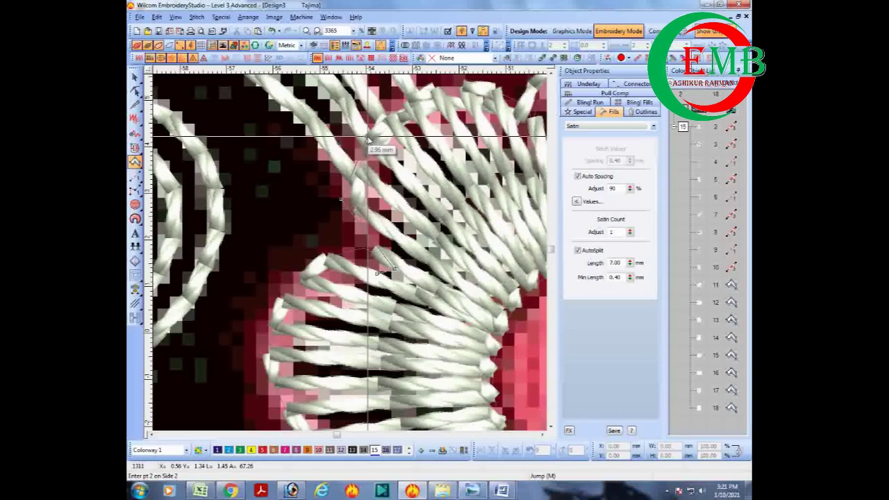
pyautogui.click(341, 203)
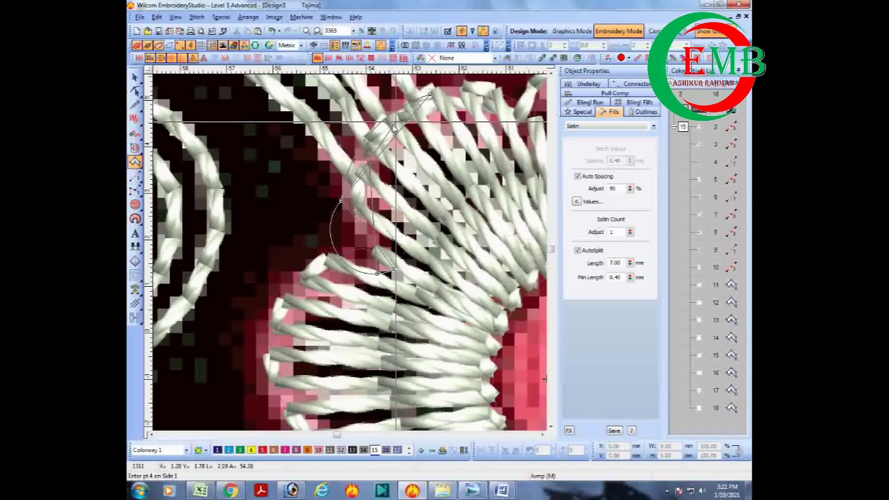
pyautogui.click(430, 97)
pyautogui.click(431, 179)
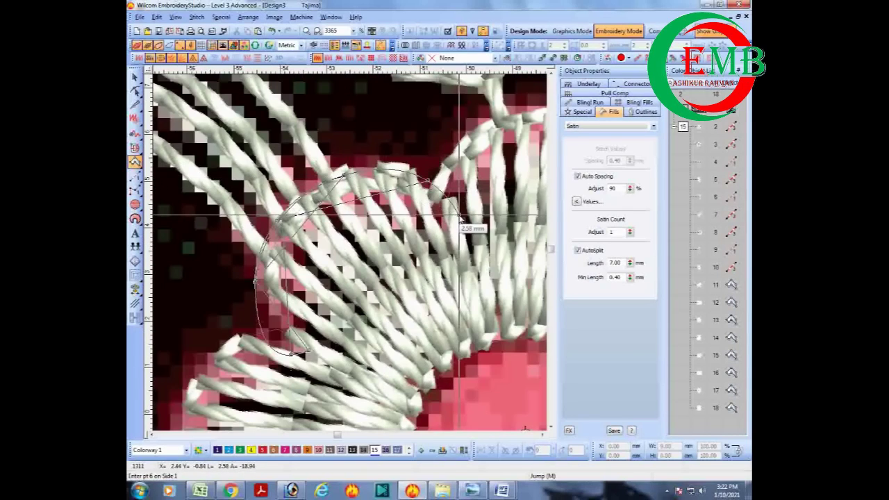
pyautogui.click(444, 207)
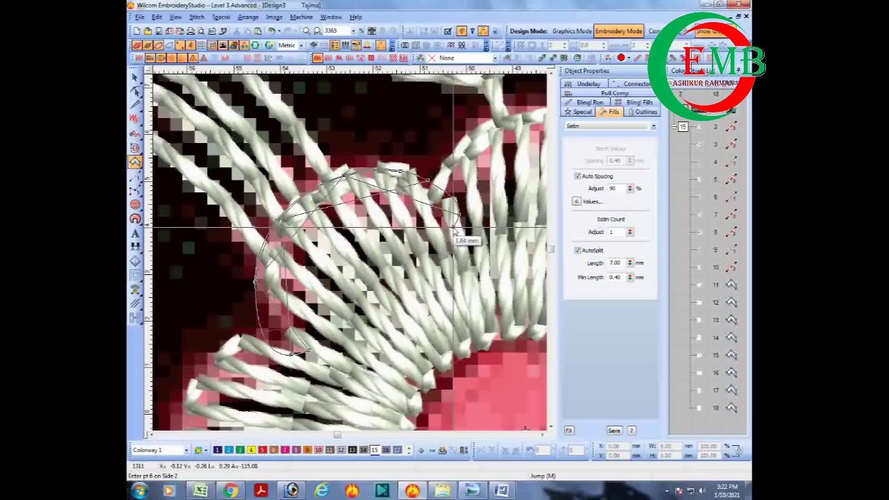
pyautogui.press('Return')
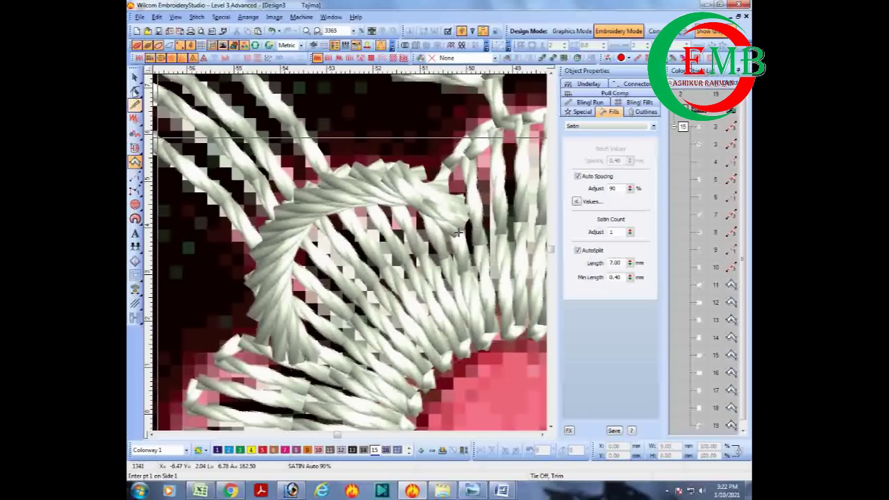
# - Recolor the petal's satin edging to colour 5 and enlarge it outward to about 4.81 by 4.37 mm
pyautogui.press('Escape')
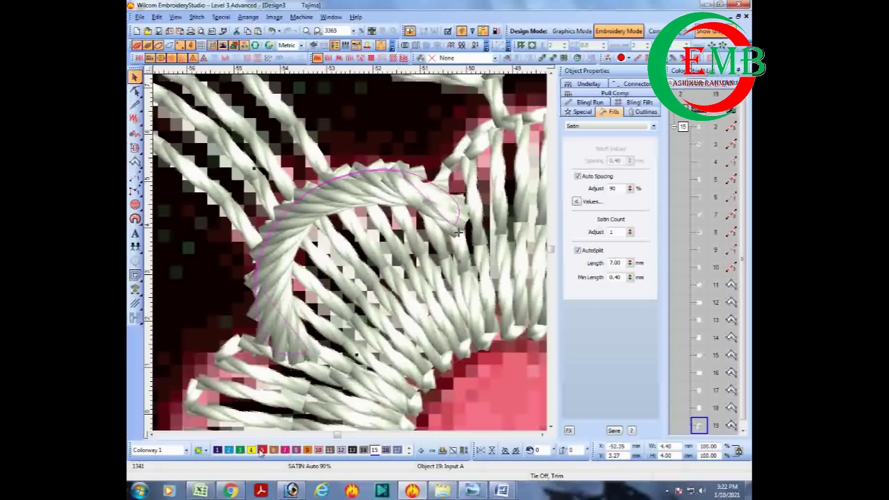
pyautogui.click(262, 451)
pyautogui.hotkey('shift', 'z')
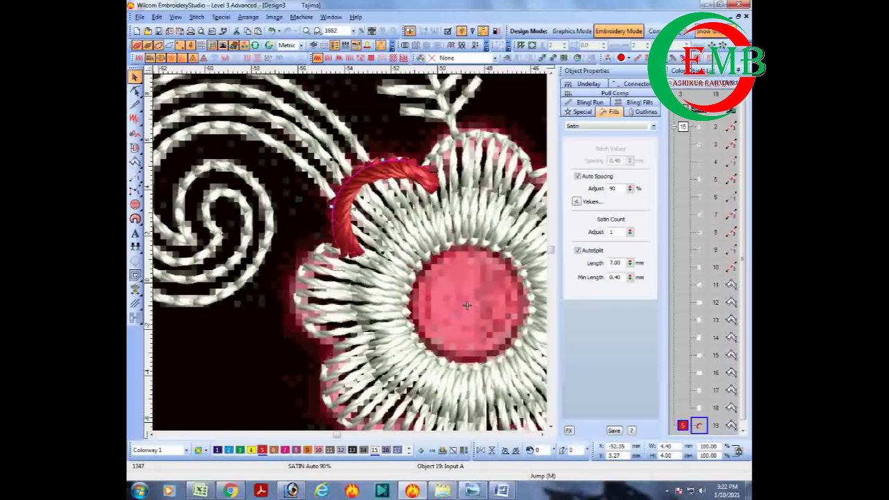
pyautogui.moveTo(332, 160); pyautogui.dragTo(322, 151)
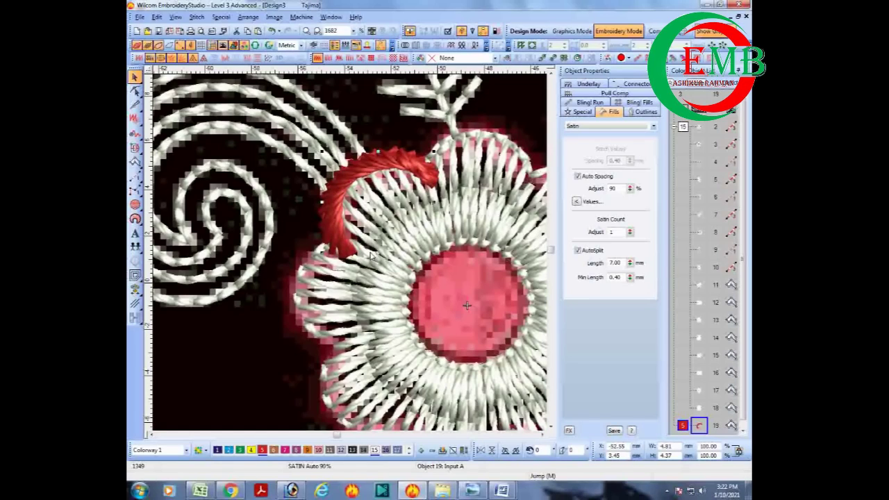
# - Reshape the red satin edging by moving the outer control point at its lower end slightly downward
pyautogui.press('h')
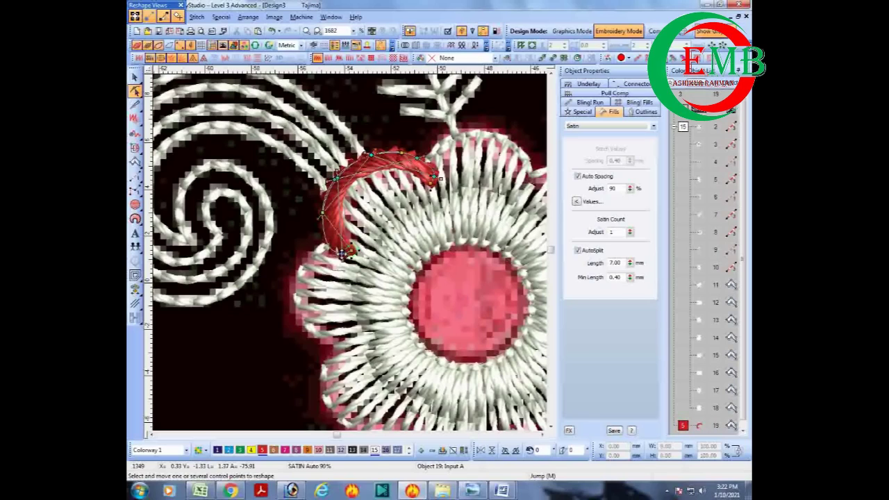
pyautogui.moveTo(342, 254); pyautogui.dragTo(343, 258)
pyautogui.press('Return')
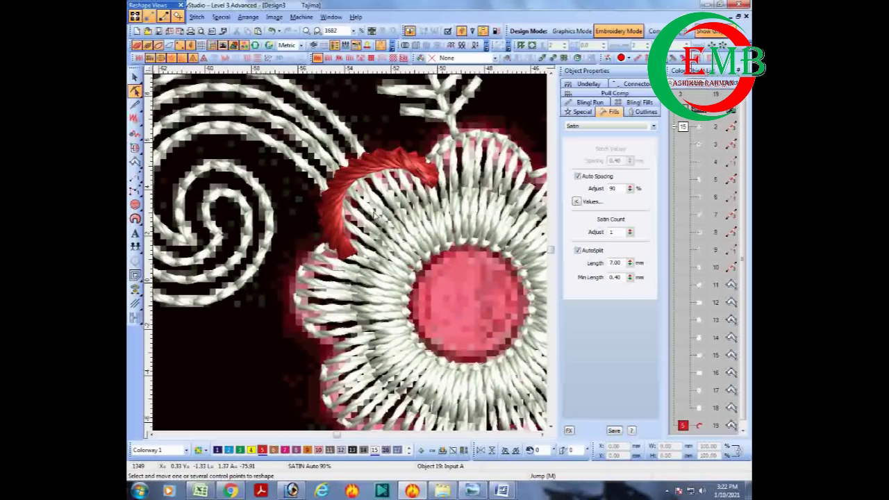
pyautogui.press('Escape')
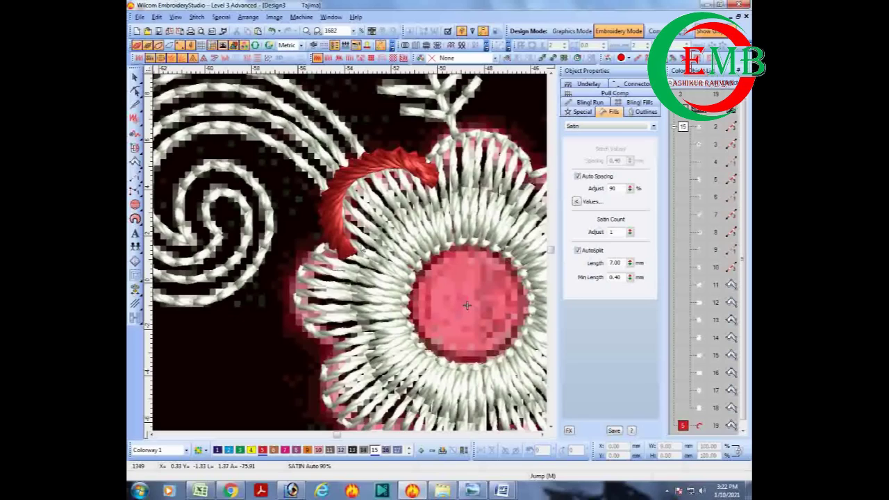
pyautogui.click(672, 490)
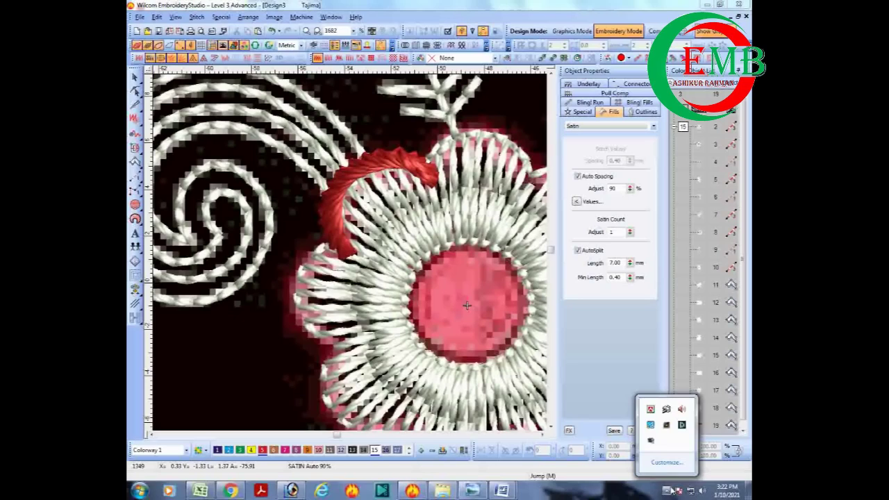
pyautogui.rightClick(651, 443)
pyautogui.click(576, 422)
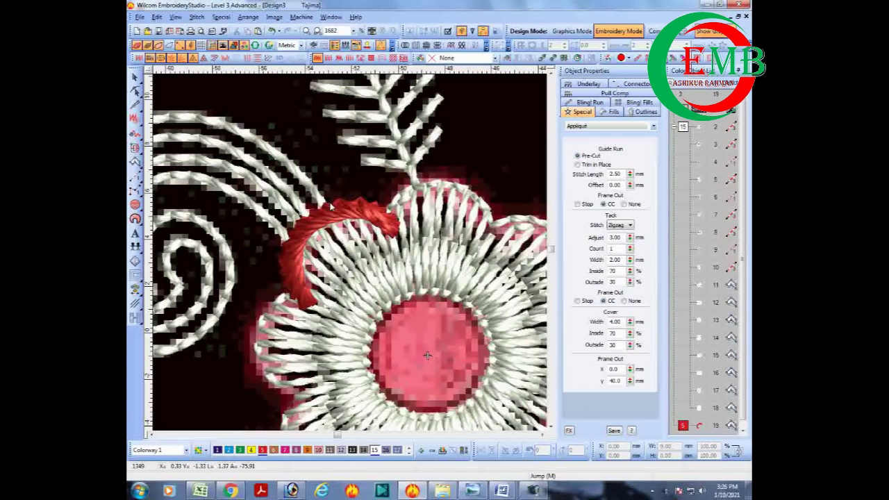
# - Wreath the red satin edging into eight copies around the flower's centre, leaving the overlapped objects unmerged
pyautogui.click(333, 207)
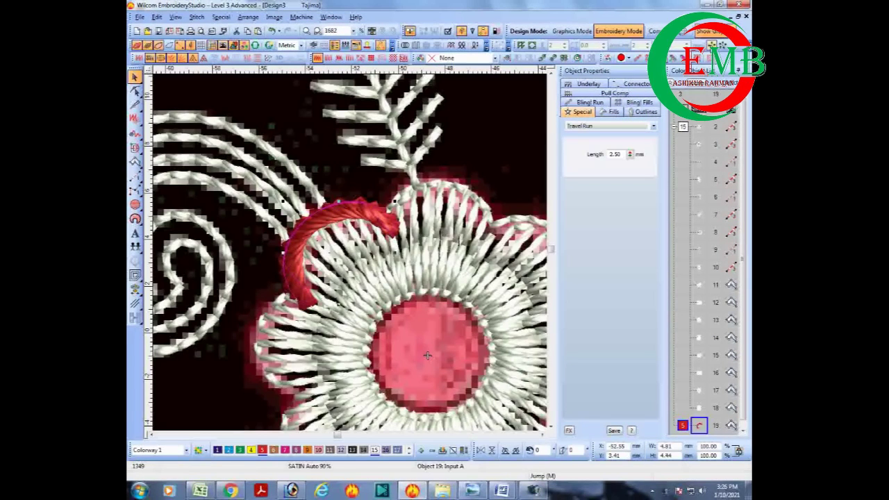
pyautogui.click(712, 45)
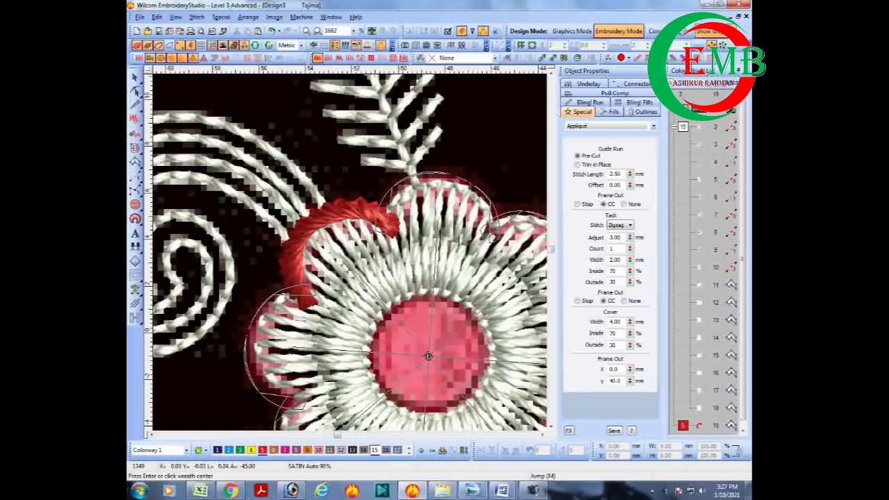
pyautogui.click(429, 356)
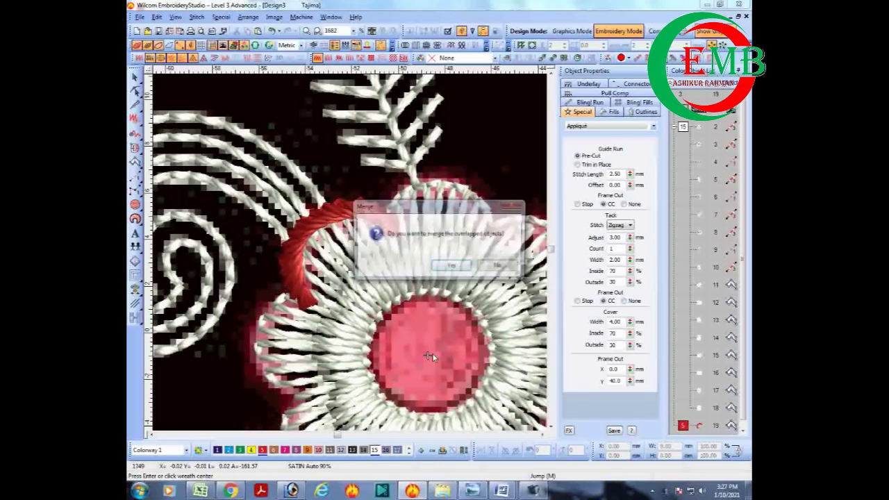
pyautogui.click(499, 268)
pyautogui.scroll(-1, 347, 262)
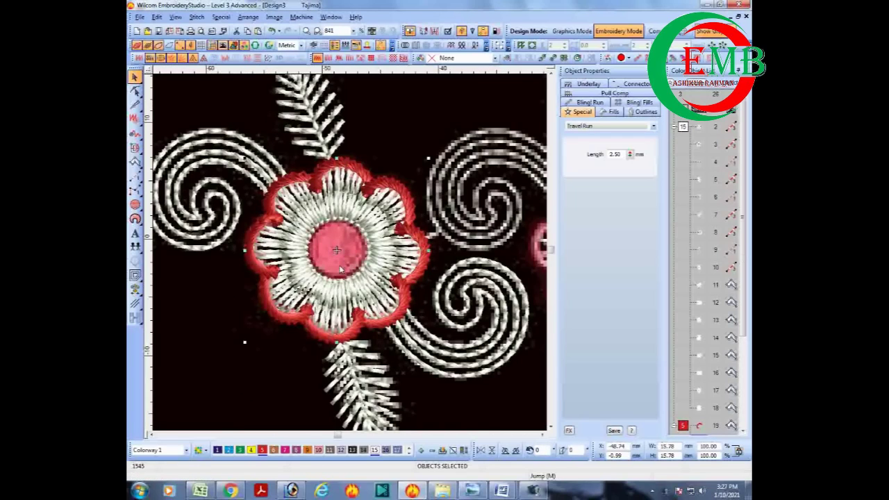
pyautogui.press('Escape')
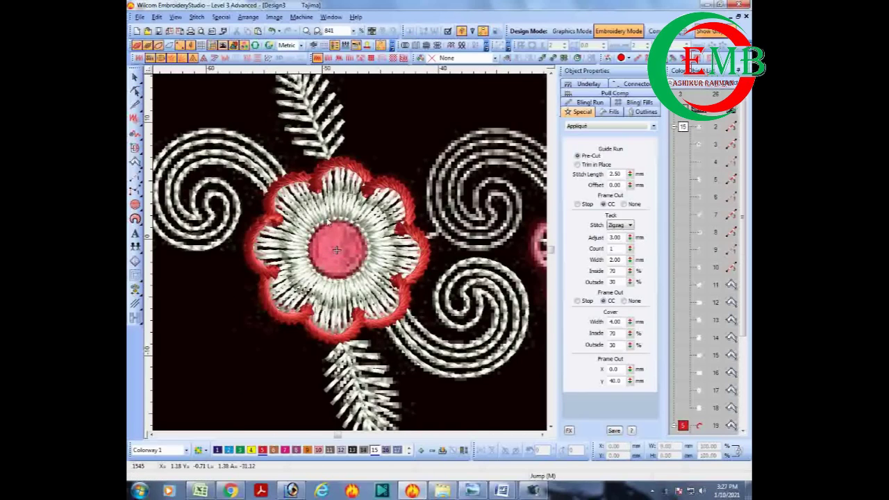
# - Outline the outer side of an Input B satin object as a circle around the flower's pink centre, using three points
pyautogui.press('d')
pyautogui.scroll(1, 351, 258)
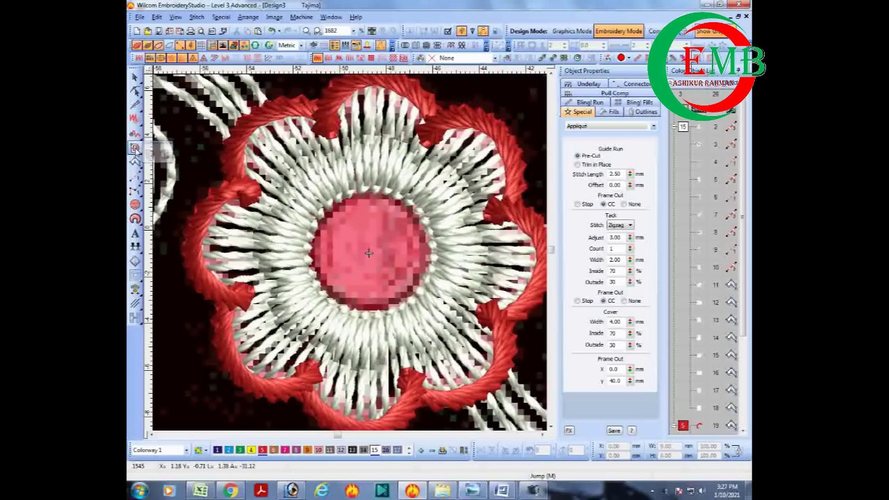
pyautogui.click(136, 164)
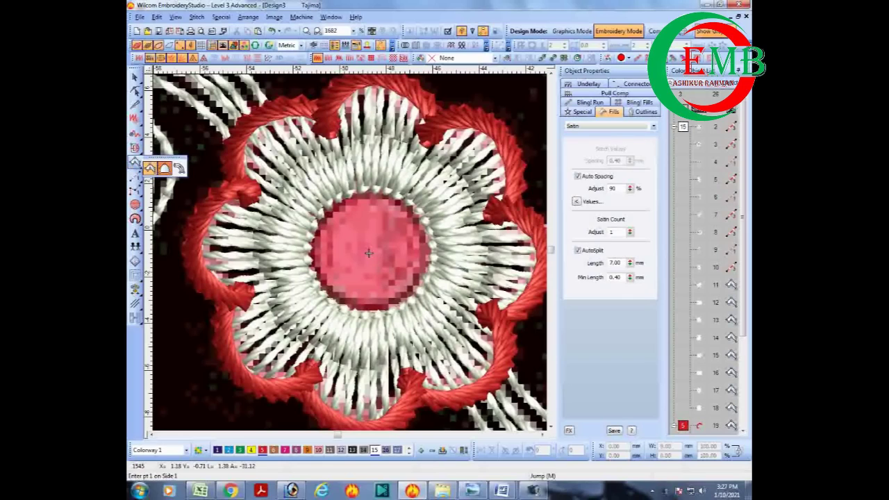
pyautogui.click(371, 319)
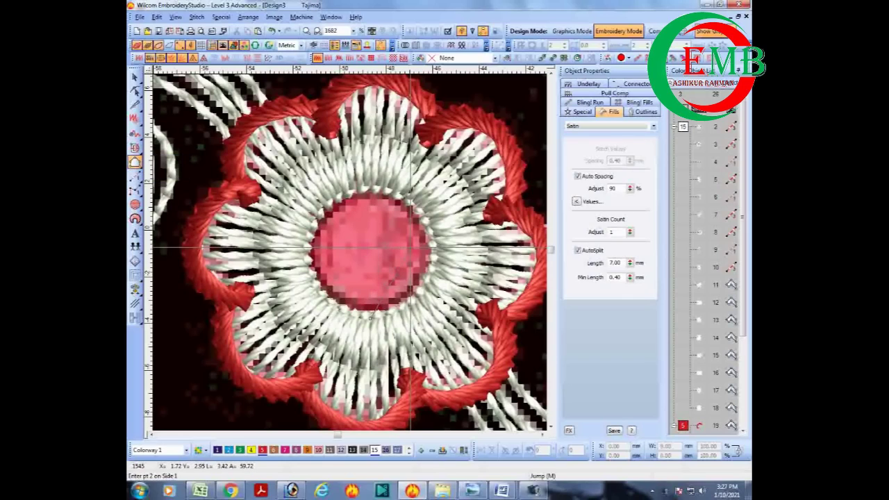
pyautogui.click(422, 214)
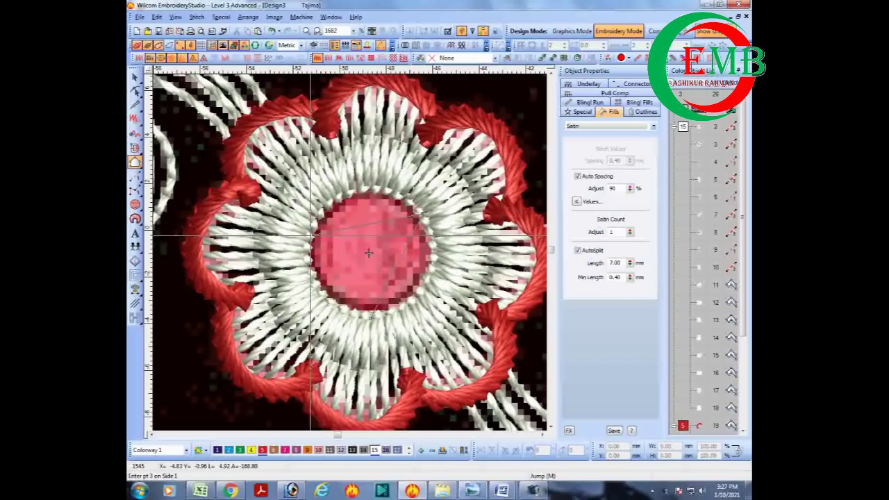
pyautogui.click(306, 252)
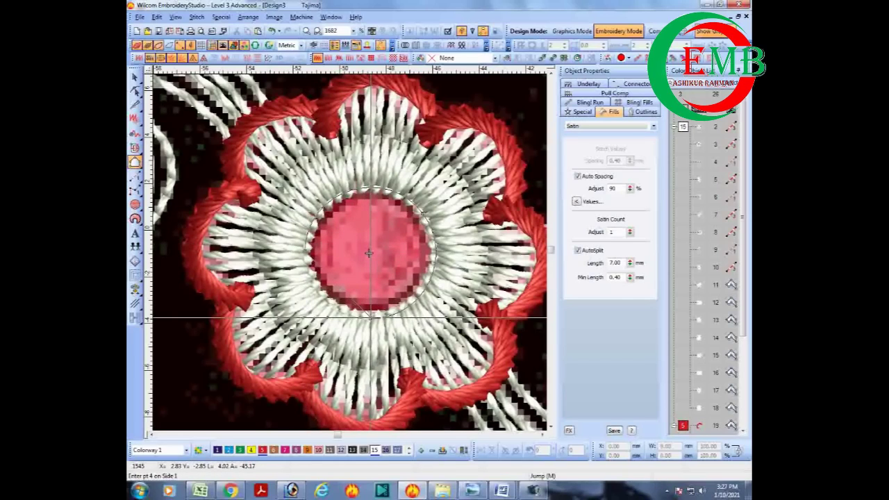
pyautogui.press('Return')
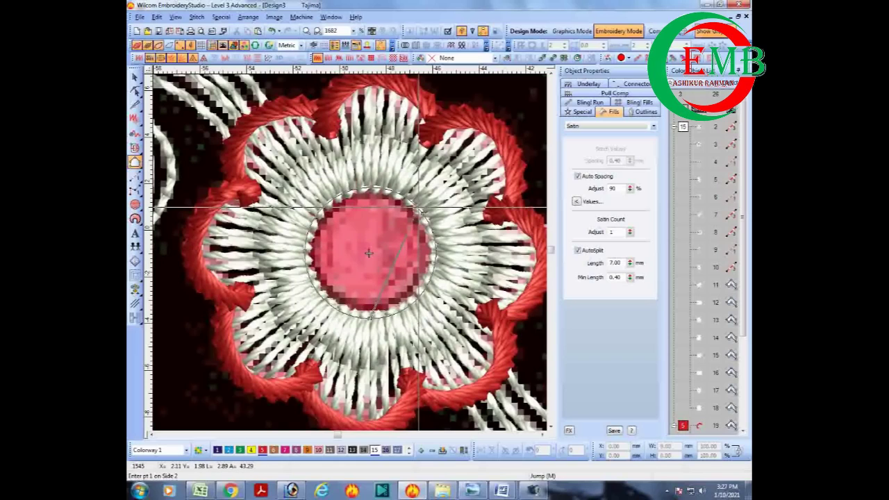
# - Trace the satin centre's second side around the same circle to generate the stitches, and recolor the object to colour 5
pyautogui.click(421, 216)
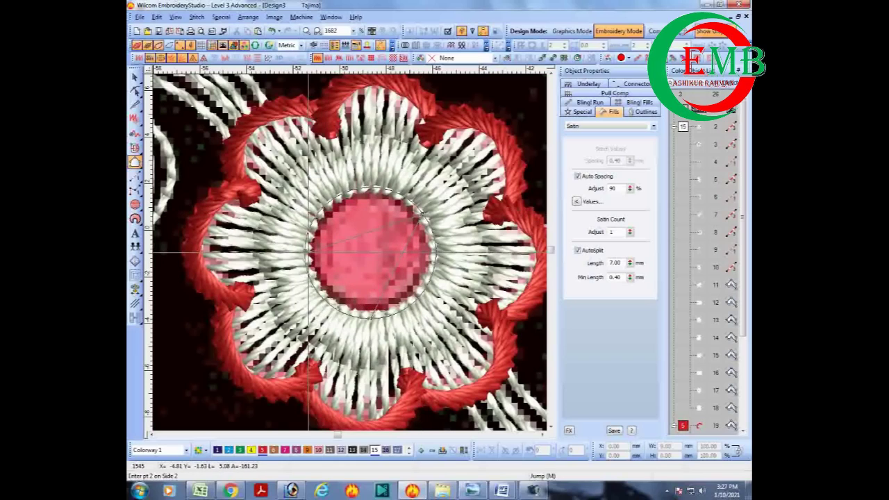
pyautogui.click(308, 250)
pyautogui.click(370, 317)
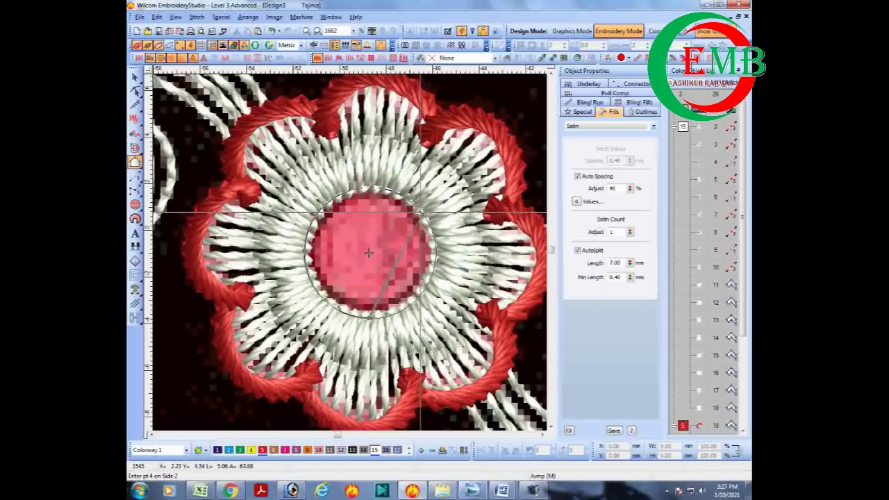
pyautogui.click(420, 215)
pyautogui.press('Return')
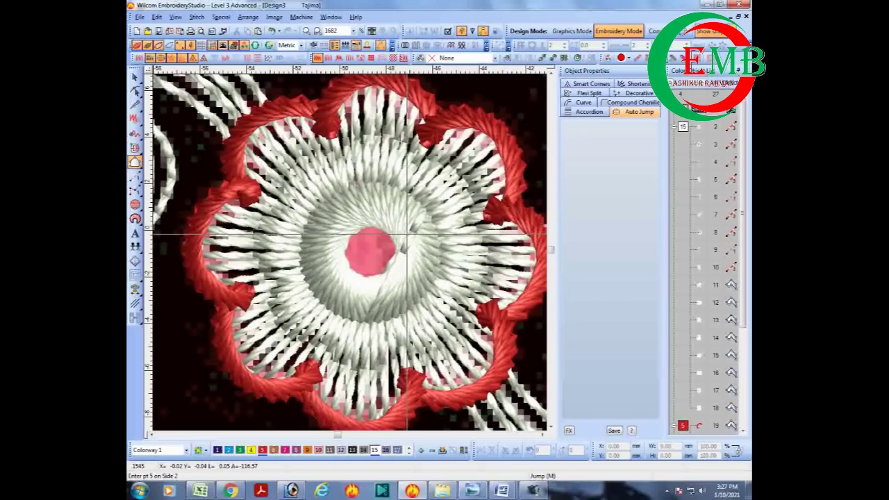
pyautogui.click(262, 451)
pyautogui.hotkey('shift', 'z')
pyautogui.press('Escape')
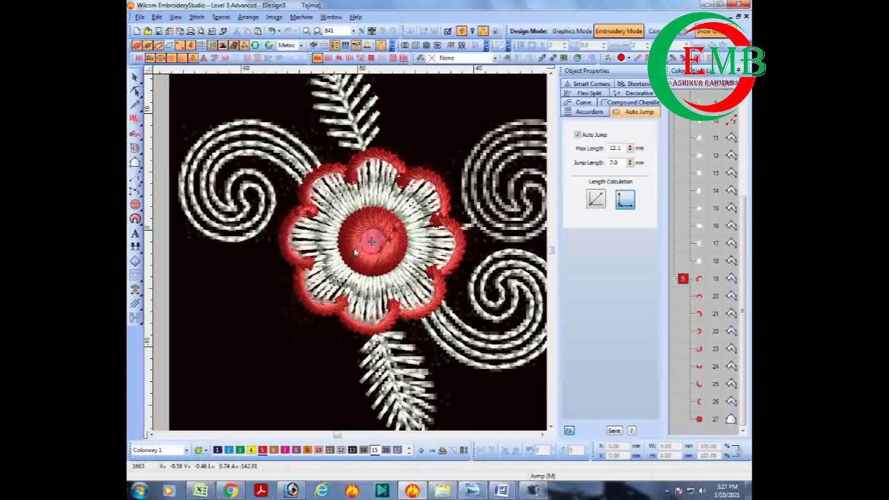
# - Hide the background bitmap so that only the digitized flower, leaves and spirals are displayed
pyautogui.hotkey('shift', 'z')
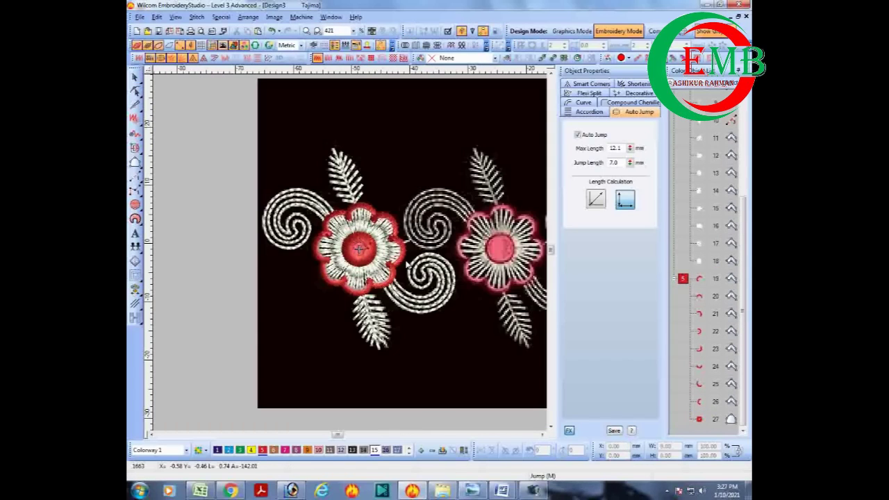
pyautogui.press('d')
pyautogui.press('d')
pyautogui.press('d')
pyautogui.press('d')
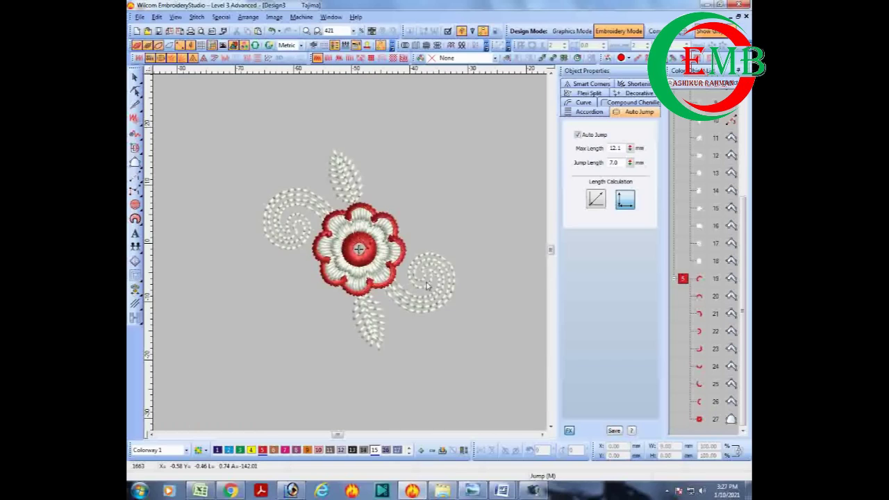
pyautogui.press('d')
pyautogui.press('d')
pyautogui.press('d')
pyautogui.click(671, 86)
pyautogui.hotkey('ctrl', 'a')
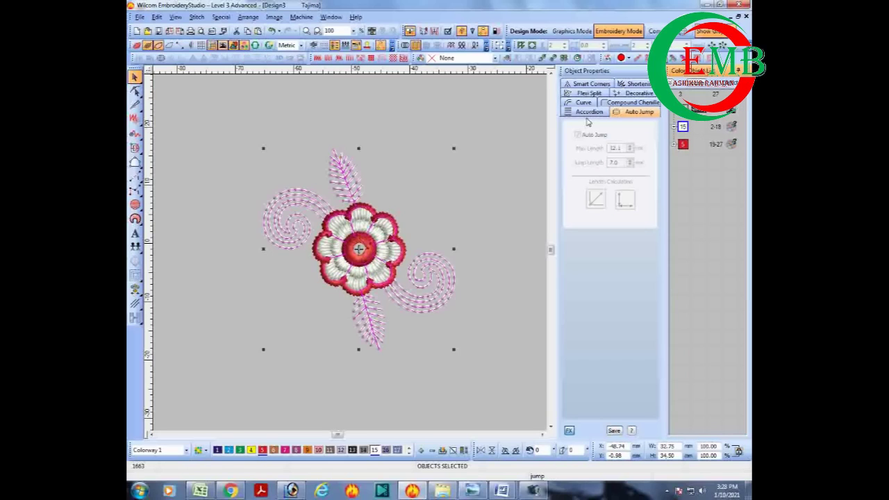
pyautogui.doubleClick(347, 174)
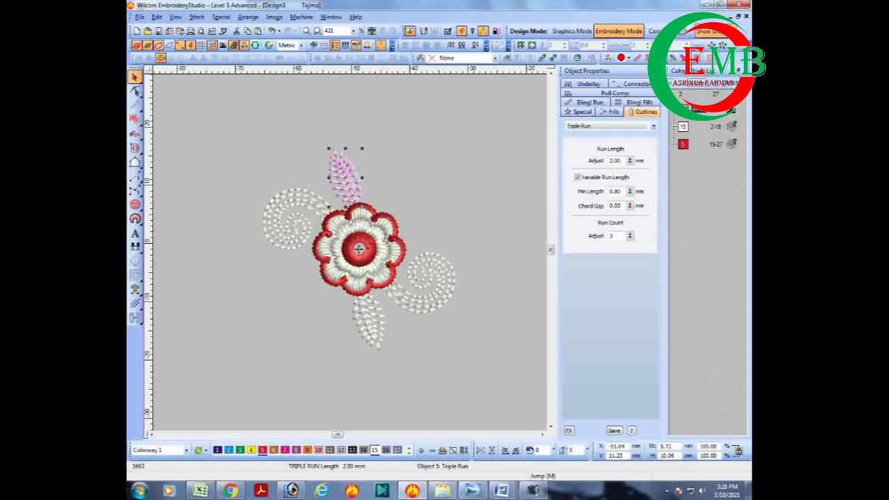
pyautogui.click(685, 127)
pyautogui.click(599, 127)
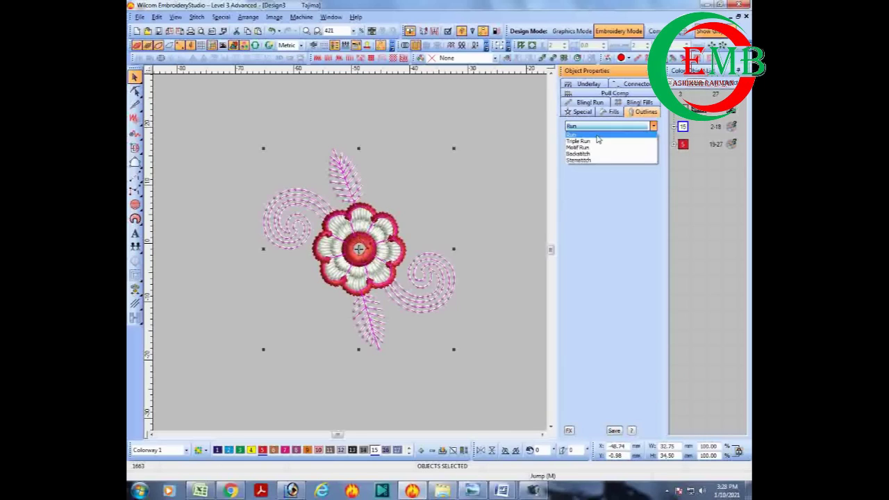
pyautogui.click(515, 164)
pyautogui.click(440, 214)
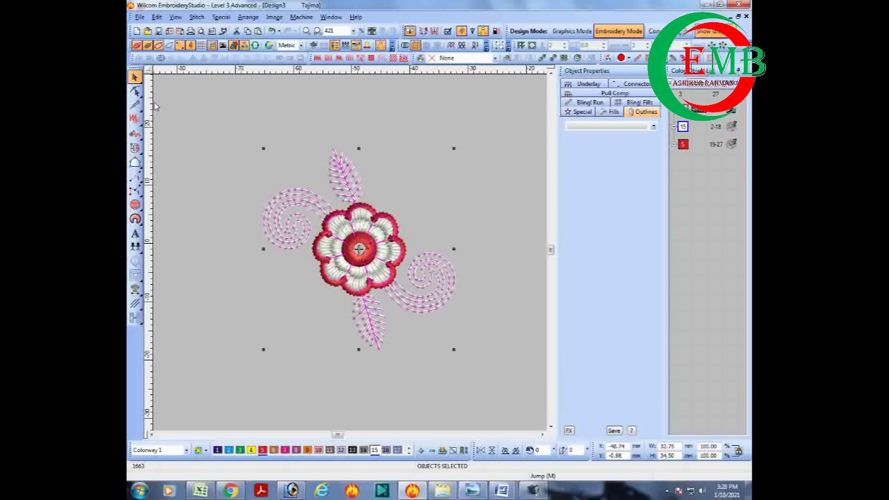
# - Select all Triple Run objects by stitch type and set their run length to 3.00 mm and run count to 5
pyautogui.click(157, 16)
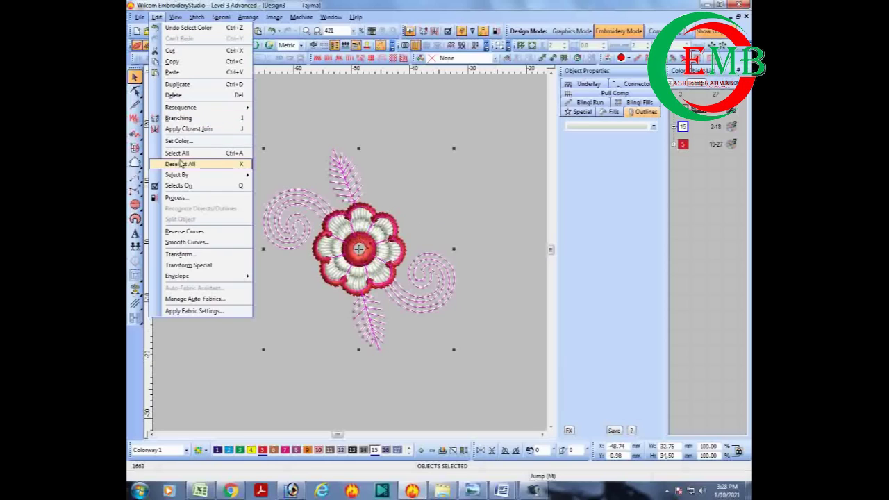
pyautogui.moveTo(184, 175)
pyautogui.click(287, 186)
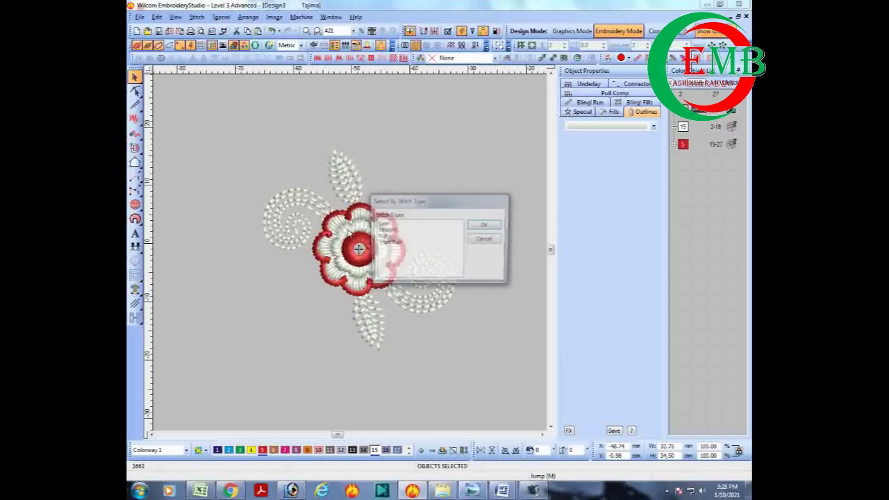
pyautogui.click(387, 243)
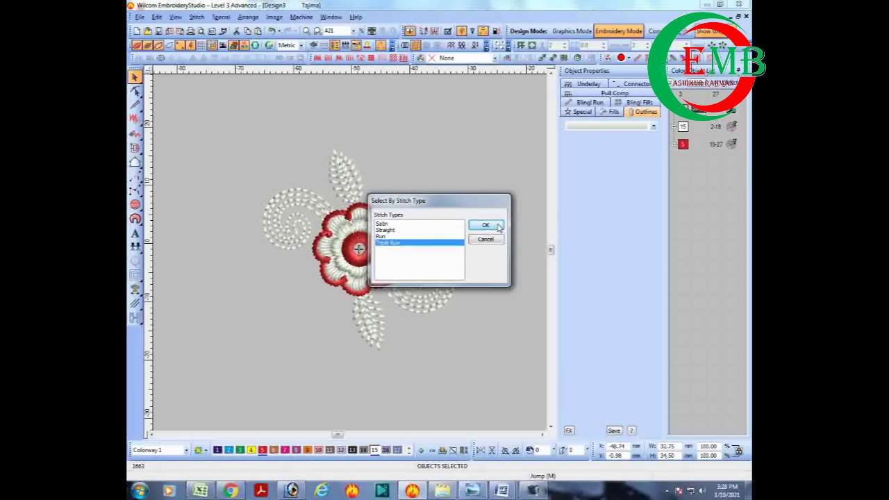
pyautogui.click(485, 225)
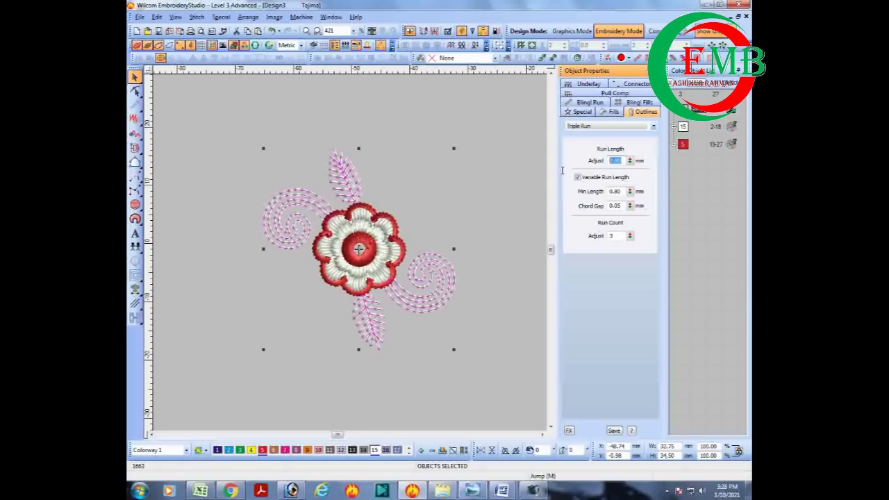
pyautogui.press('Return')
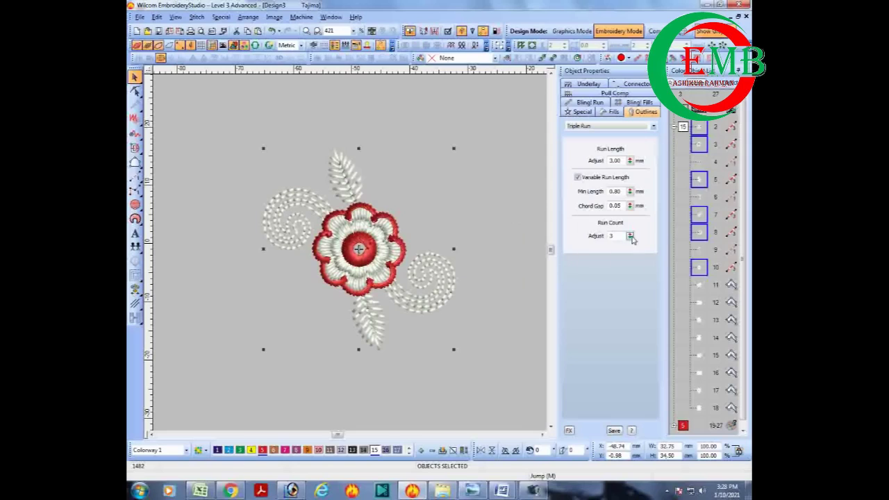
pyautogui.moveTo(631, 237); pyautogui.dragTo(587, 244)
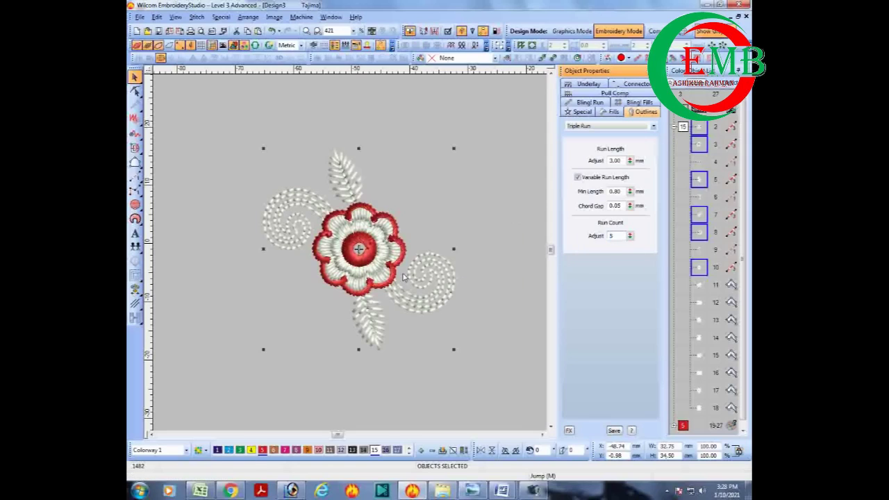
pyautogui.press('Return')
# - Inspect the design as plain stitches and in TrueView, and travel from the first stitch through the left spiral's sewing order
pyautogui.hotkey('shift', 't')
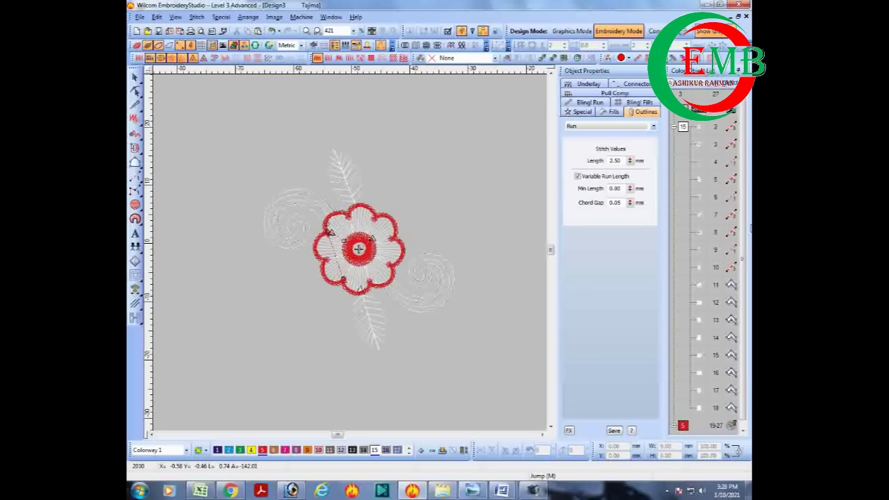
pyautogui.scroll(-1, 744, 265)
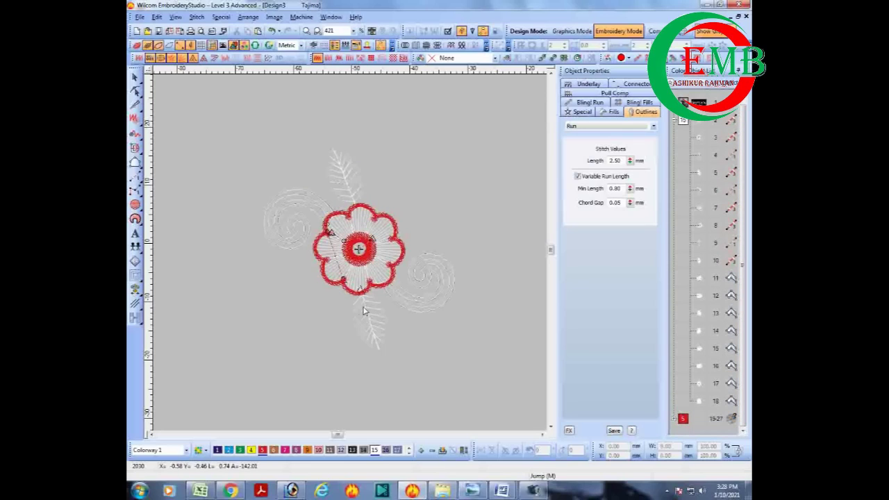
pyautogui.press('t')
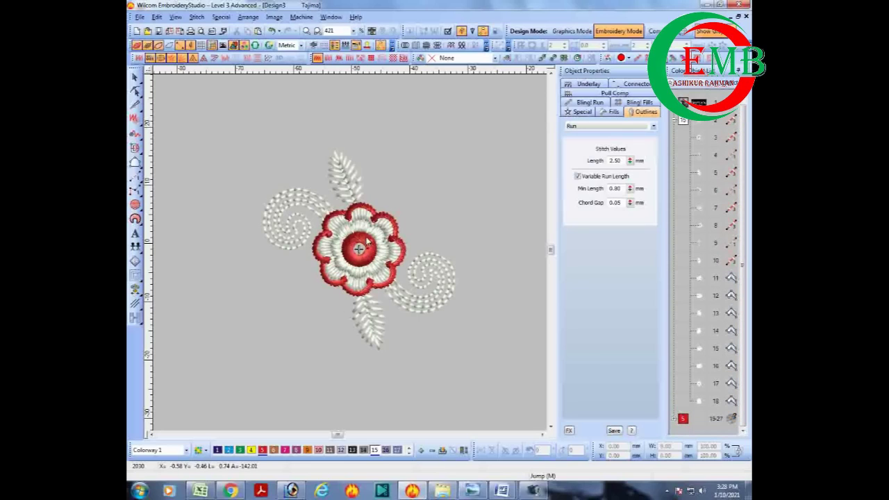
pyautogui.press('Home')
pyautogui.press('t')
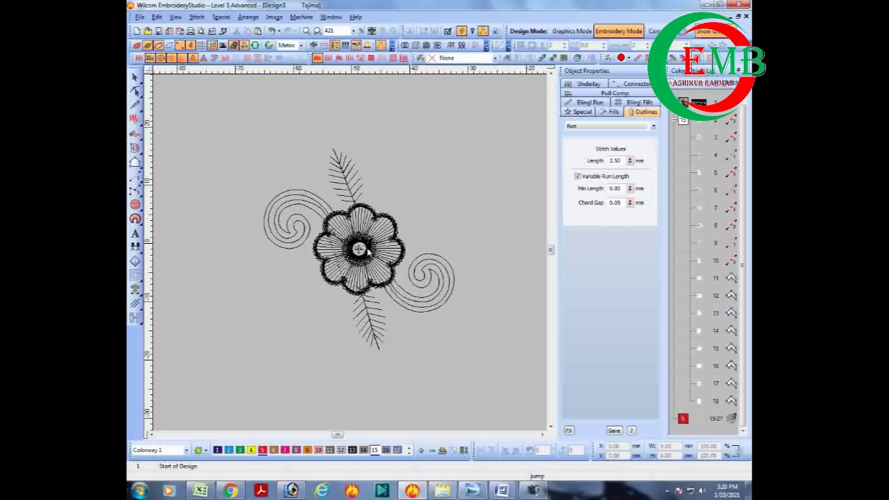
pyautogui.press('Down')
pyautogui.press('Down')
pyautogui.press('Down')
pyautogui.press('Down')
pyautogui.press('Down')
pyautogui.press('Down')
pyautogui.press('Down')
pyautogui.press('Down')
pyautogui.press('Down')
pyautogui.press('Down')
pyautogui.press('Down')
pyautogui.press('Down')
pyautogui.press('Down')
pyautogui.press('Down')
pyautogui.press('Down')
pyautogui.press('Down')
pyautogui.press('Down')
pyautogui.press('Down')
pyautogui.press('Down')
pyautogui.press('Down')
pyautogui.press('Down')
pyautogui.press('Down')
pyautogui.press('Down')
pyautogui.press('Down')
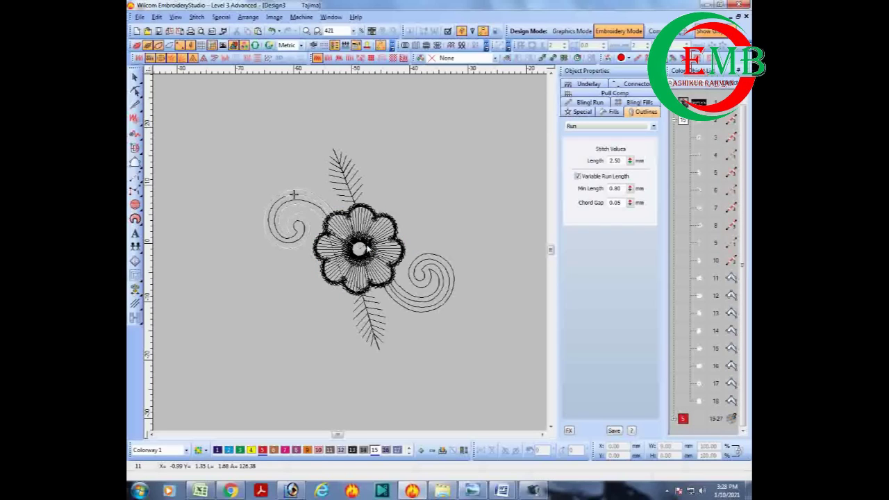
# - Travel through the sewing order of the upper leaf, the right spiral and the lower leaf in TrueView
pyautogui.press('t')
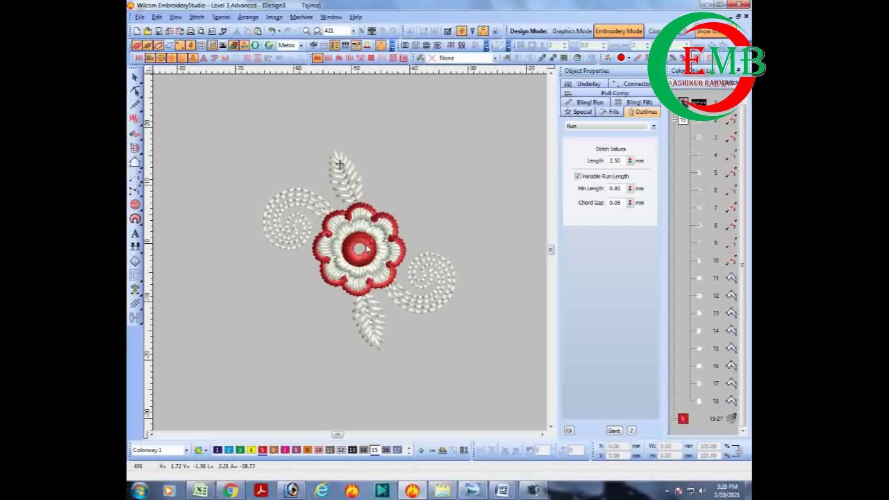
pyautogui.press('Up')
pyautogui.press('Up')
pyautogui.press('Up')
pyautogui.press('Up')
pyautogui.press('Up')
pyautogui.press('Up')
pyautogui.press('Up')
pyautogui.press('Up')
pyautogui.press('Up')
pyautogui.press('Up')
pyautogui.press('Up')
pyautogui.press('Up')
pyautogui.press('Up')
pyautogui.press('Up')
pyautogui.press('Up')
pyautogui.press('Up')
pyautogui.press('Up')
pyautogui.press('Up')
pyautogui.press('Up')
pyautogui.press('Up')
pyautogui.press('Up')
pyautogui.press('Up')
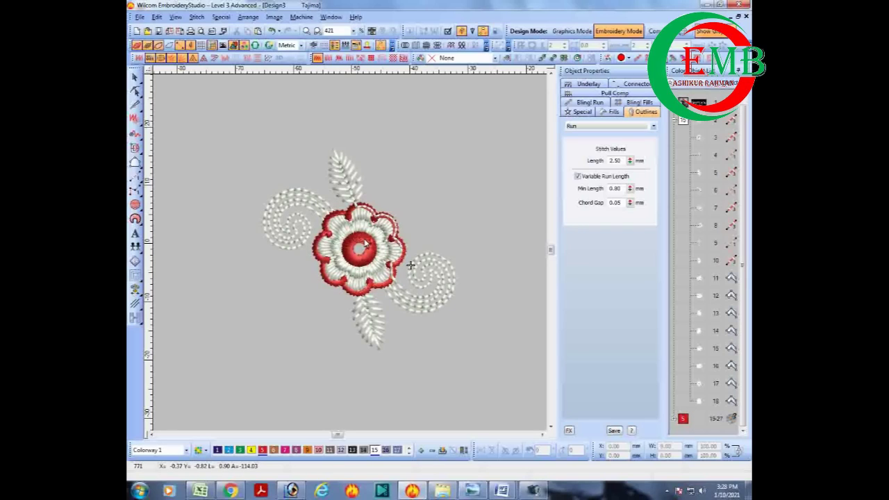
pyautogui.press('Up')
pyautogui.press('Up')
pyautogui.press('Up')
pyautogui.press('Up')
pyautogui.press('Up')
pyautogui.press('Up')
pyautogui.press('Up')
pyautogui.press('Up')
pyautogui.press('Up')
pyautogui.press('Up')
pyautogui.press('Up')
pyautogui.press('Up')
pyautogui.press('Up')
pyautogui.press('Up')
pyautogui.press('Up')
pyautogui.press('Up')
pyautogui.press('Up')
pyautogui.press('Up')
pyautogui.press('Up')
pyautogui.press('Up')
pyautogui.press('Up')
pyautogui.press('Up')
pyautogui.press('Up')
pyautogui.press('Up')
pyautogui.press('Up')
pyautogui.press('Up')
pyautogui.press('Up')
pyautogui.press('Up')
pyautogui.press('Up')
pyautogui.press('Up')
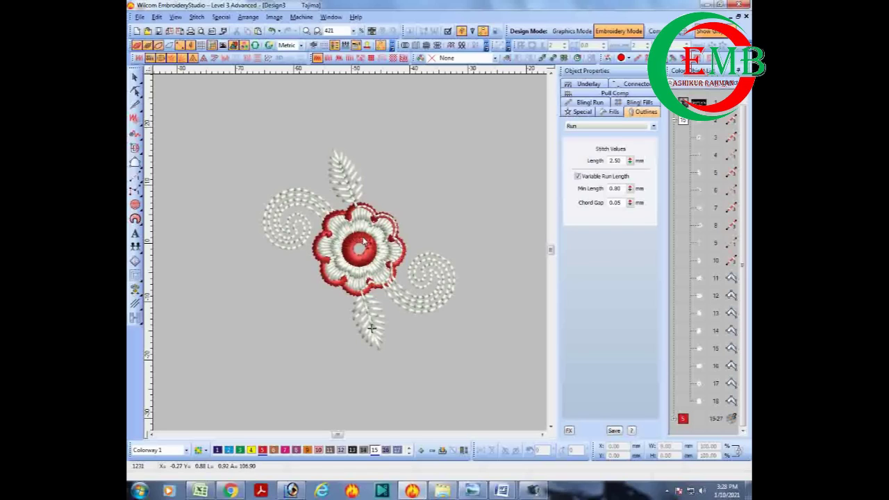
pyautogui.press('Up')
pyautogui.press('Up')
pyautogui.press('Up')
pyautogui.press('Up')
pyautogui.press('Up')
pyautogui.press('Up')
pyautogui.press('Up')
pyautogui.press('Up')
pyautogui.press('Up')
pyautogui.press('Up')
pyautogui.press('Up')
pyautogui.press('Up')
pyautogui.press('Up')
pyautogui.press('Up')
pyautogui.press('Up')
pyautogui.press('Up')
pyautogui.press('Up')
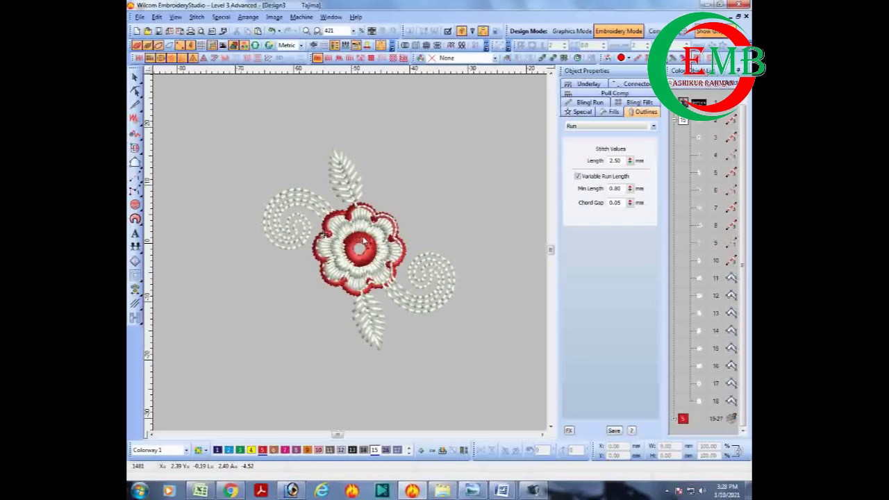
# - Travel through the sewing order of the flower's white petals and red scalloped outline in TrueView
pyautogui.press('Up')
pyautogui.press('Up')
pyautogui.press('Up')
pyautogui.press('Up')
pyautogui.press('Up')
pyautogui.press('Up')
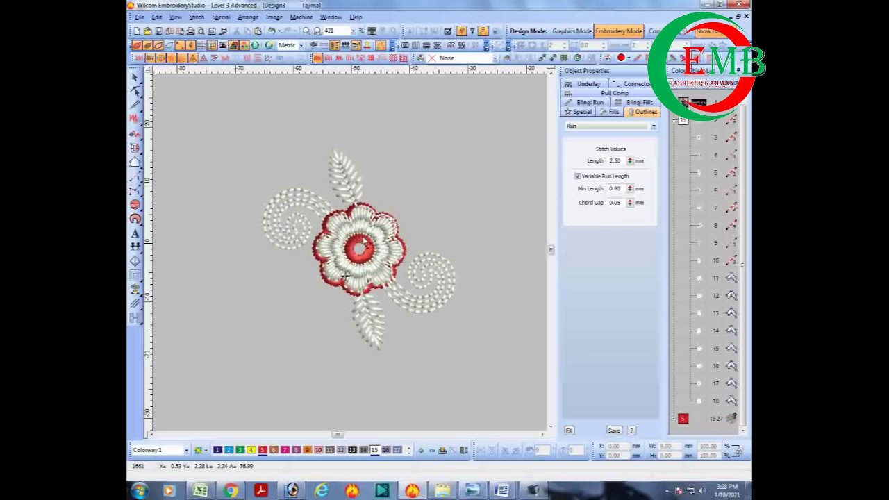
pyautogui.click(347, 207)
pyautogui.click(379, 212)
pyautogui.click(397, 233)
pyautogui.click(398, 264)
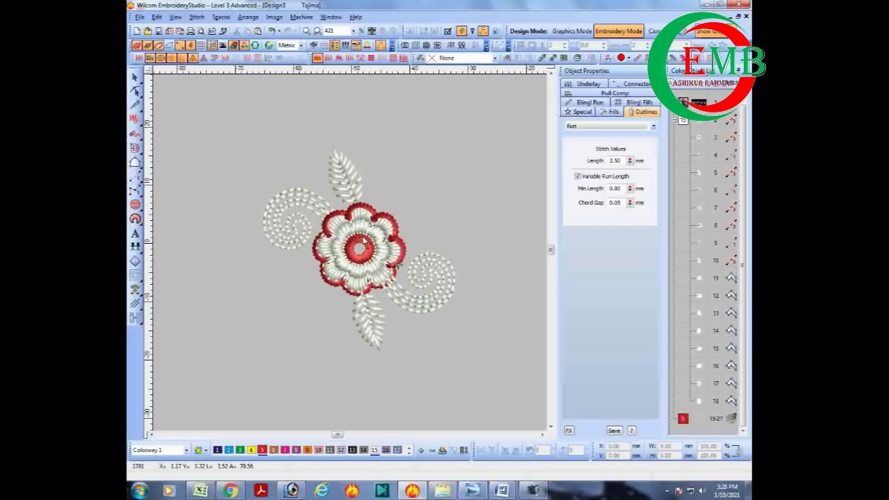
pyautogui.click(380, 286)
pyautogui.click(357, 294)
pyautogui.click(341, 287)
pyautogui.click(321, 268)
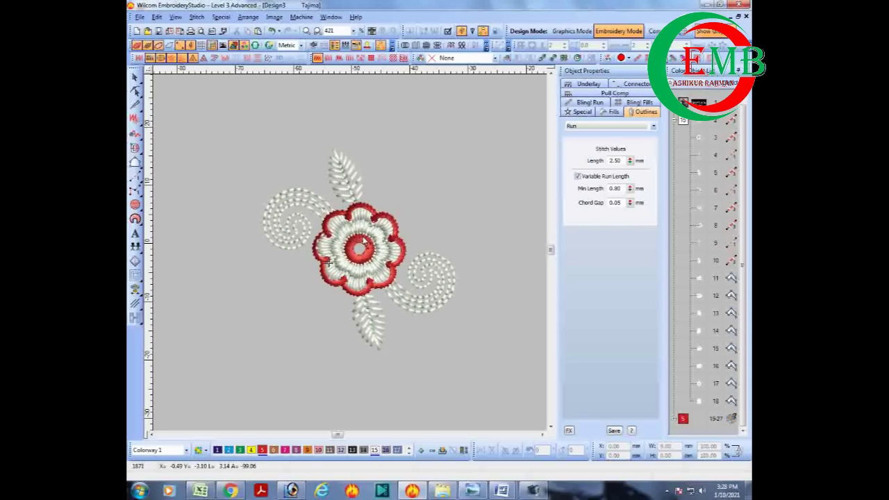
# - Travel through the end of the outline and the red flower center to the last stitch
pyautogui.press('Down')
pyautogui.press('Down')
pyautogui.press('Down')
pyautogui.press('Down')
pyautogui.press('Down')
pyautogui.press('Down')
pyautogui.press('Down')
pyautogui.press('Down')
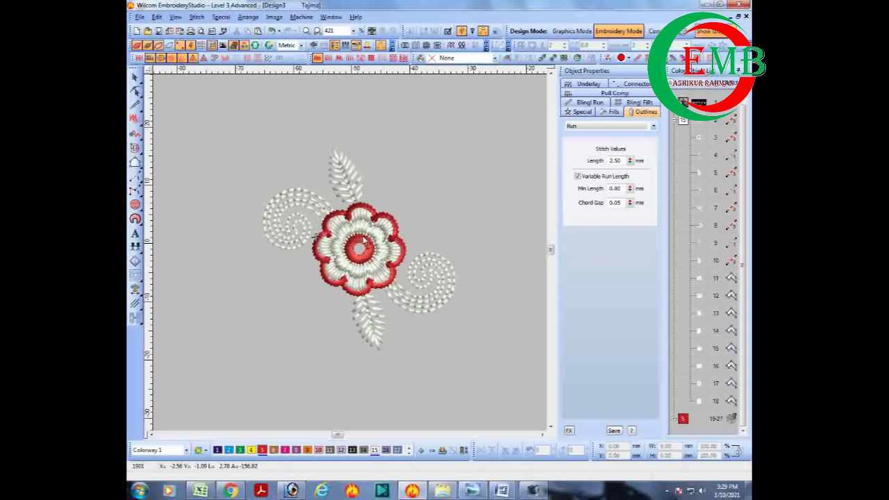
pyautogui.click(350, 235)
pyautogui.click(368, 241)
pyautogui.click(372, 257)
pyautogui.click(359, 249)
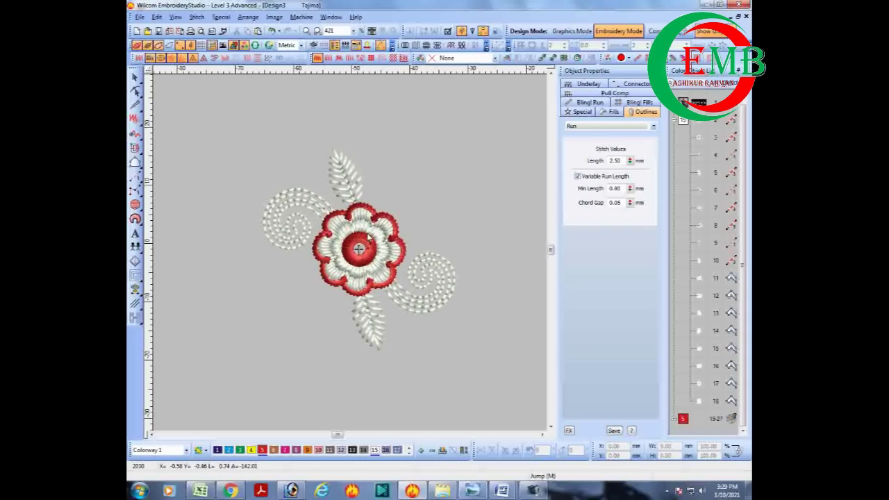
# - Check the motif as plain stitches and redisplay the background bitmap behind it in TrueView
pyautogui.press('t')
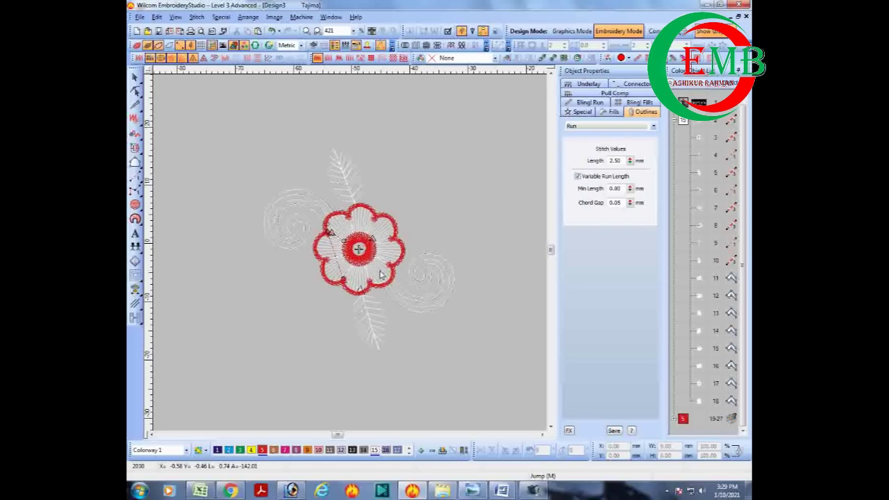
pyautogui.press('d')
pyautogui.press('t')
pyautogui.press('t')
pyautogui.press('t')
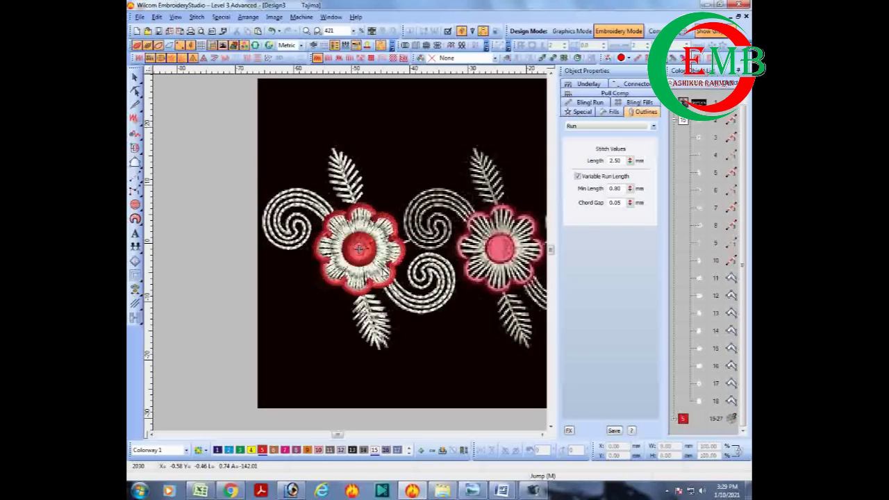
# - Group the whole flower motif and align a copy over the second bitmap flower, centered at about X -24.5 mm
pyautogui.moveTo(193, 129); pyautogui.dragTo(476, 393)
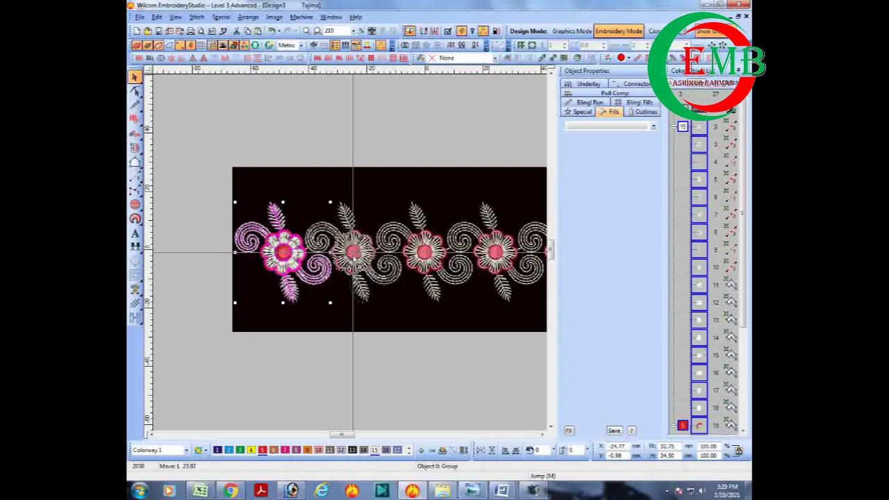
pyautogui.moveTo(351, 260); pyautogui.dragTo(344, 261)
pyautogui.scroll(3, 351, 261)
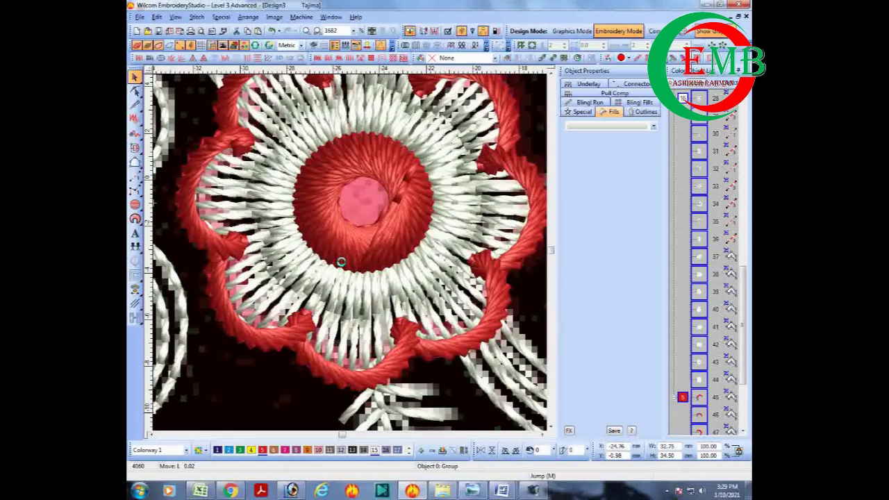
pyautogui.scroll(-2, 345, 260)
pyautogui.press('Right')
pyautogui.press('Right')
pyautogui.press('Right')
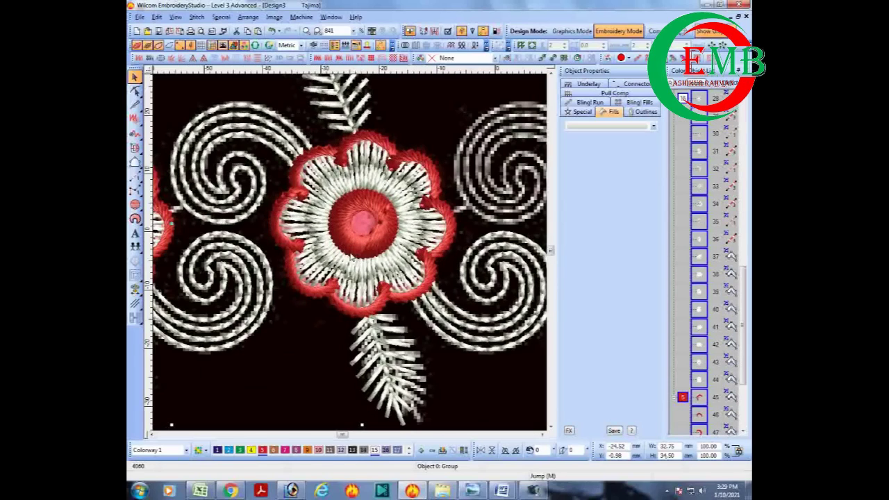
# - Group the first two flower motifs and place a copy over the third and fourth bitmap flowers, at about X 11.8 mm
pyautogui.scroll(-4, 354, 255)
pyautogui.moveTo(285, 253); pyautogui.dragTo(284, 256)
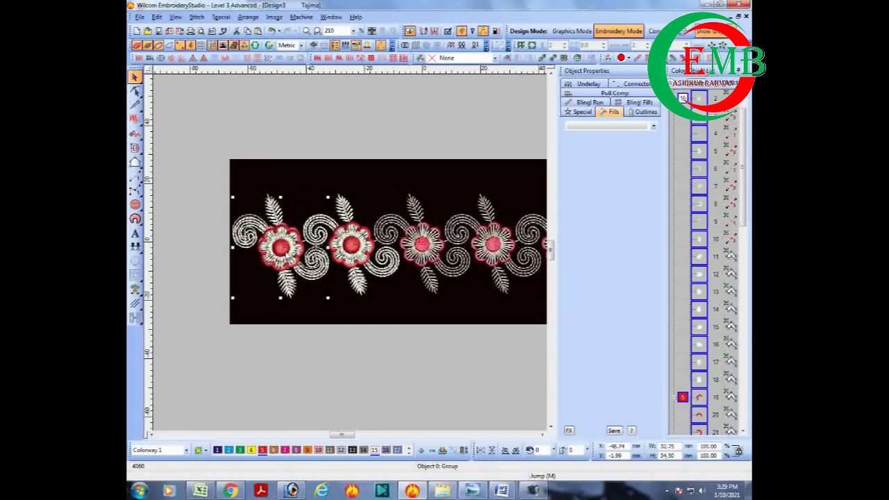
pyautogui.hotkey('ctrl', 'z')
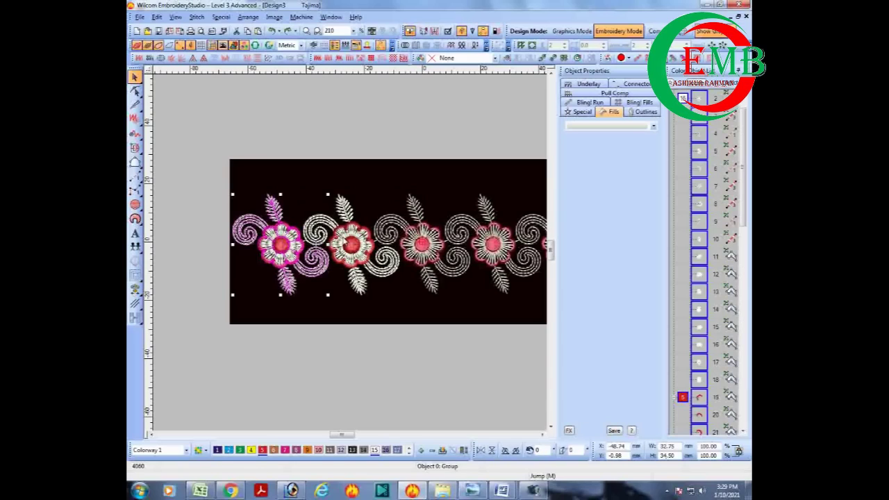
pyautogui.keyDown('ctrl'); pyautogui.click(347, 241); pyautogui.keyUp('ctrl')
pyautogui.hotkey('ctrl', 'g')
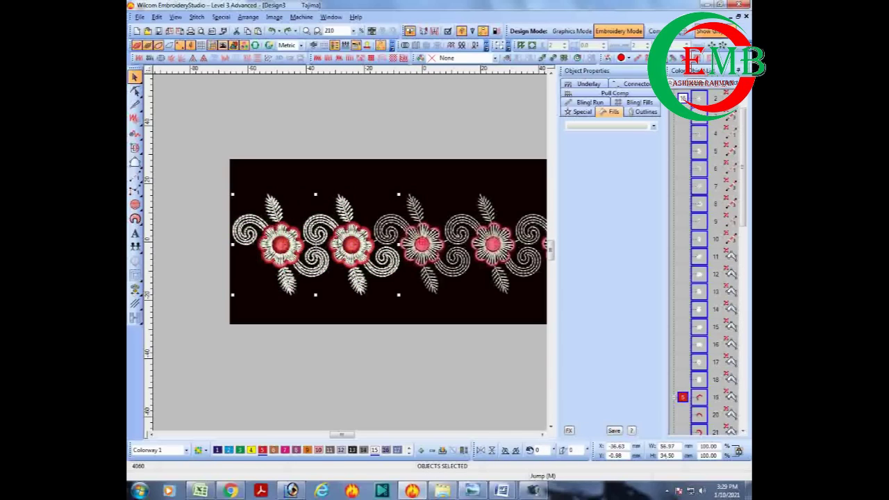
pyautogui.moveTo(316, 251); pyautogui.dragTo(450, 269)
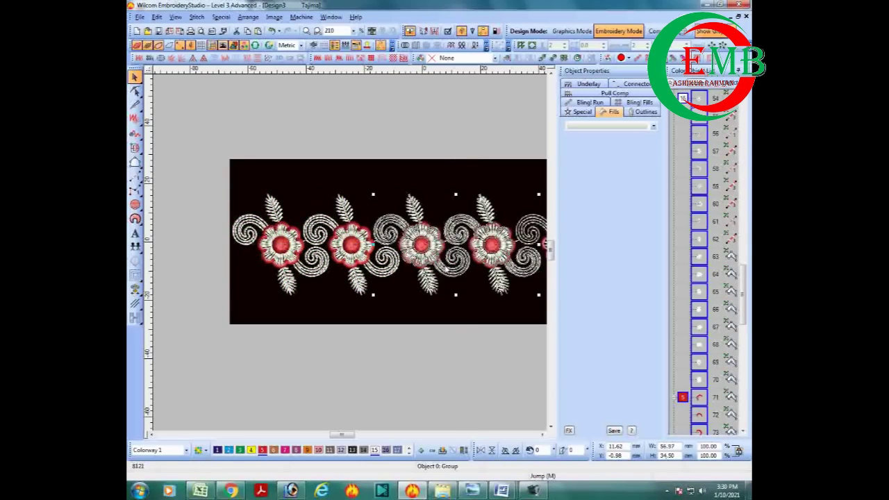
# - Hide the background bitmap, clear the selection and review the border of four motifs
pyautogui.press('d')
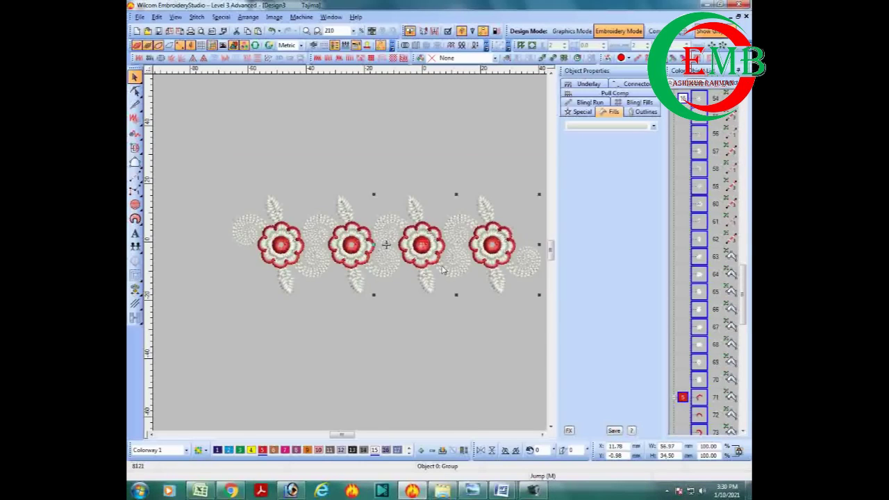
pyautogui.scroll(-1, 441, 264)
pyautogui.press('Escape')
pyautogui.scroll(1, 353, 254)
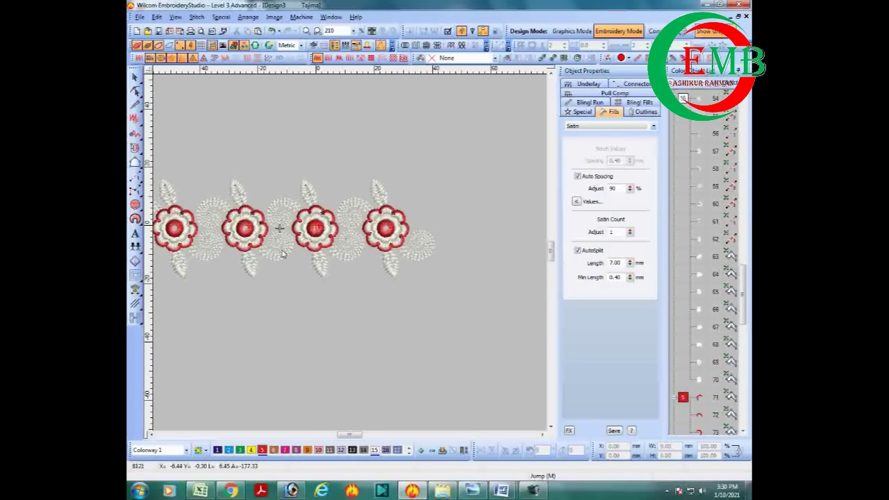
pyautogui.scroll(-1, 282, 255)
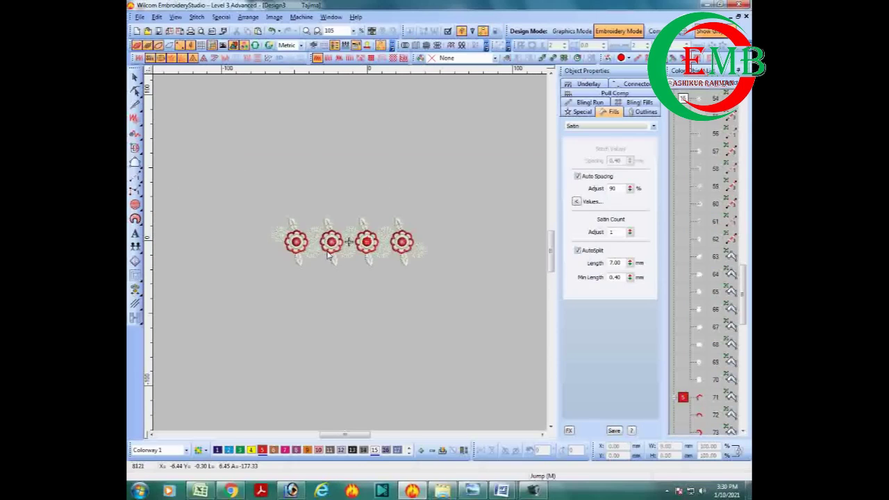
pyautogui.scroll(1, 328, 254)
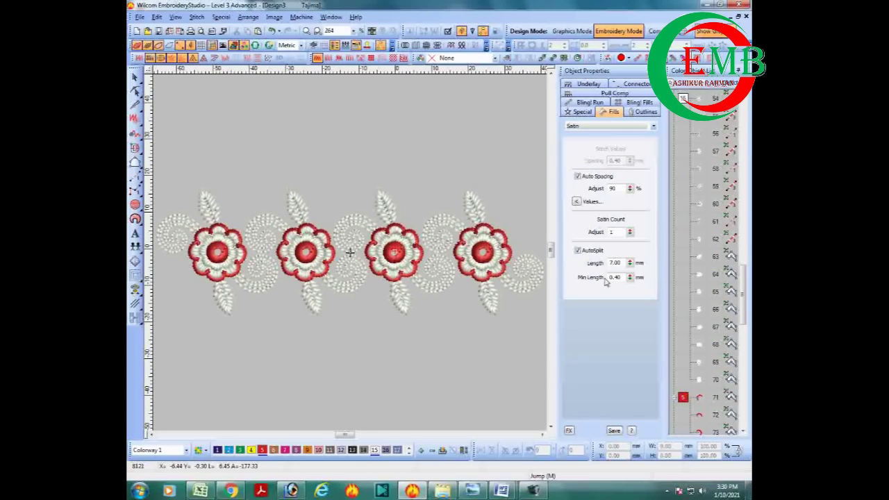
# - Close the Object Properties and Color-Object List dockers and activate the Select Object tool
pyautogui.click(655, 70)
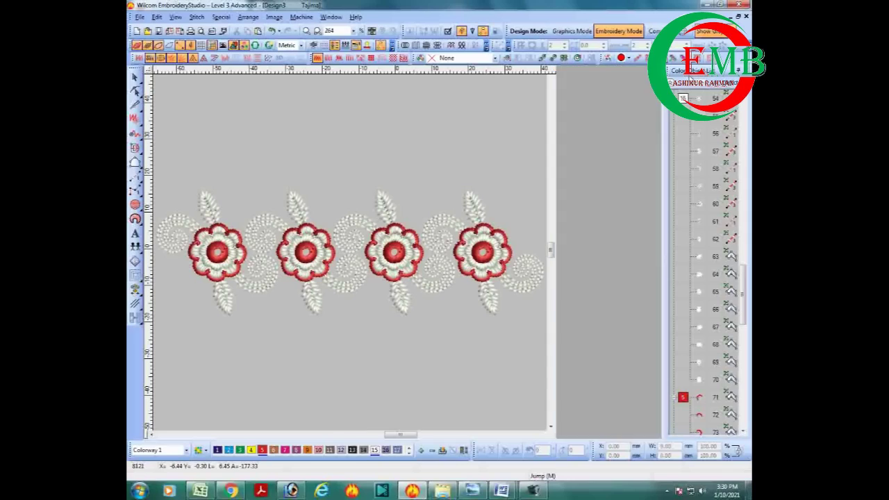
pyautogui.click(744, 70)
pyautogui.press('o')
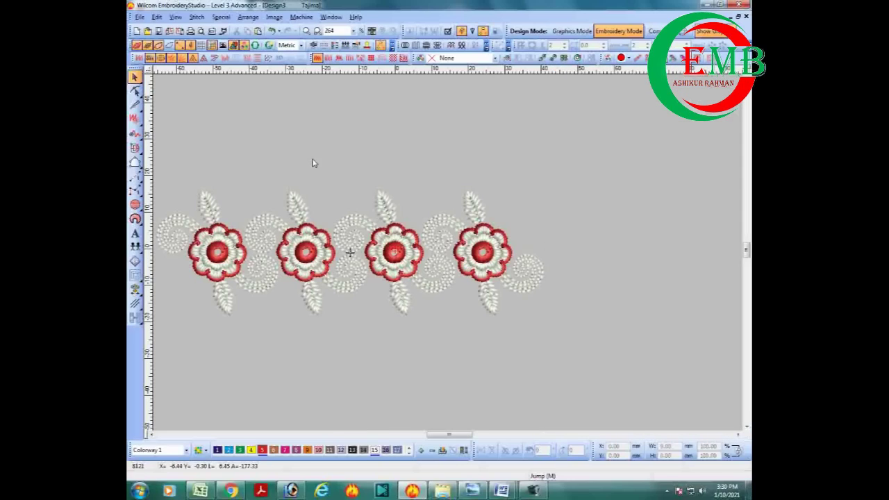